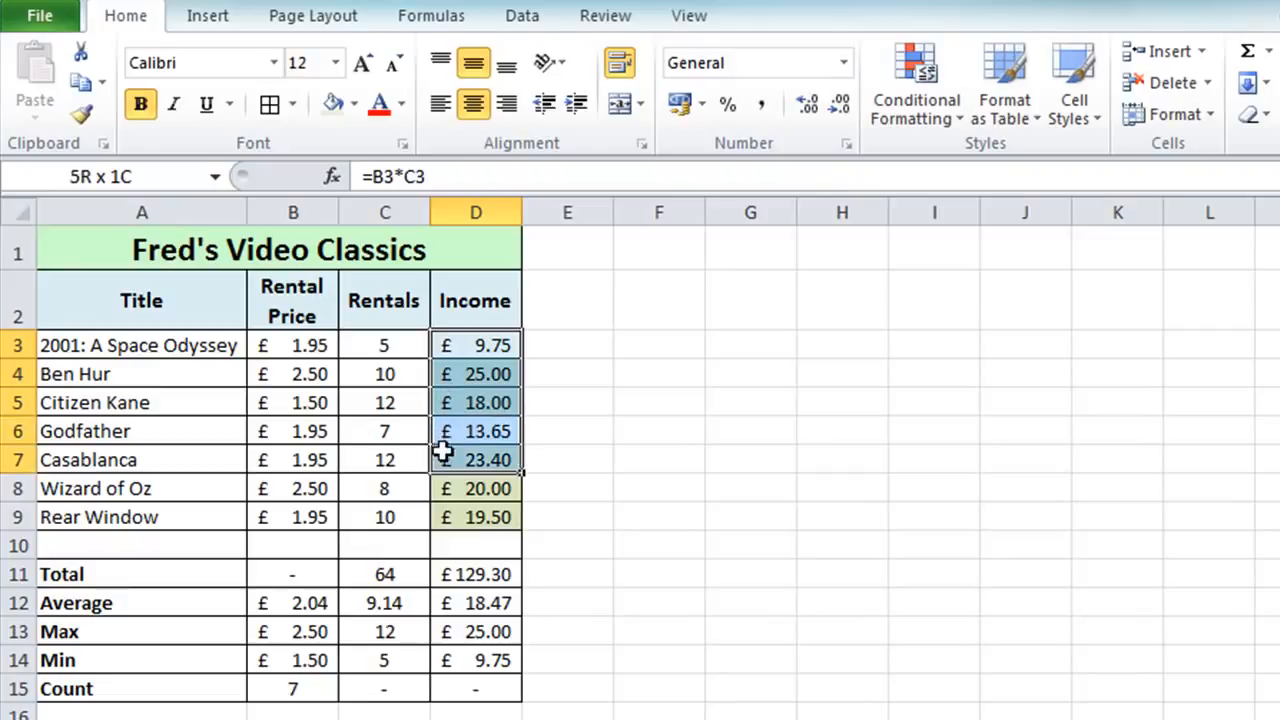
Step: Review the existing conditional formatting rules applied to the Income cells D3:D9, leaving them as they are
click(934, 126)
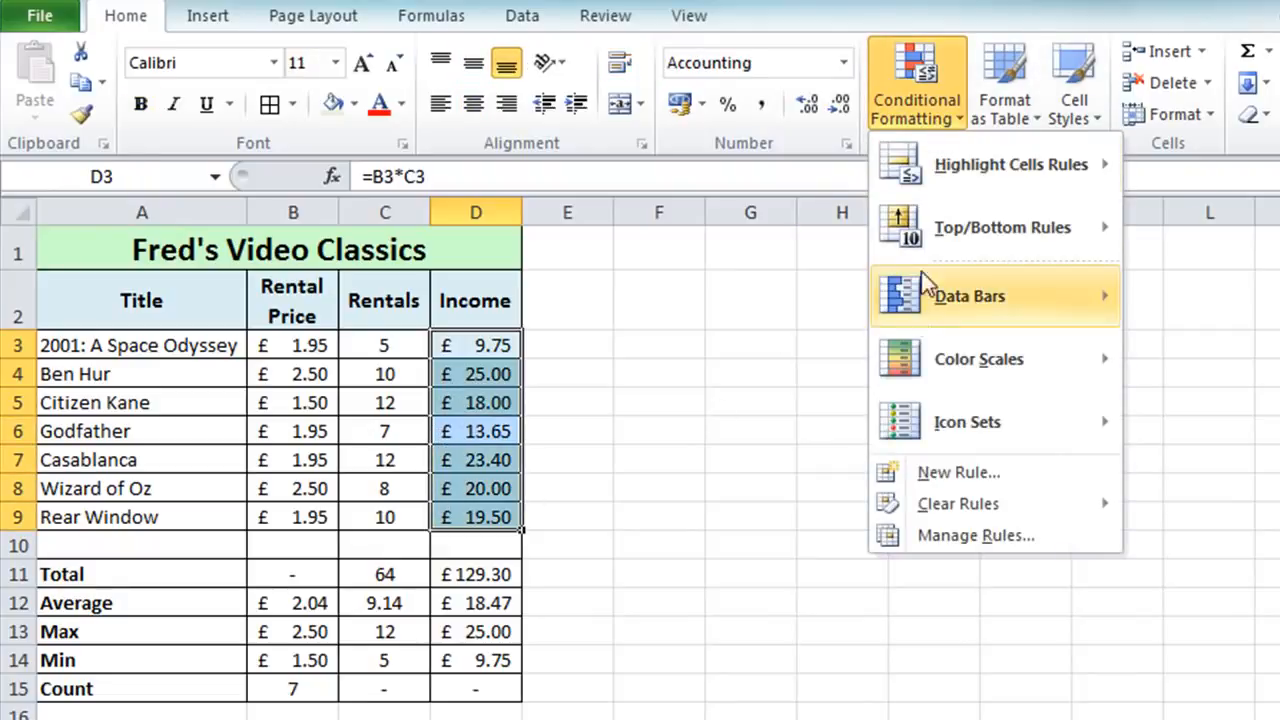
click(990, 538)
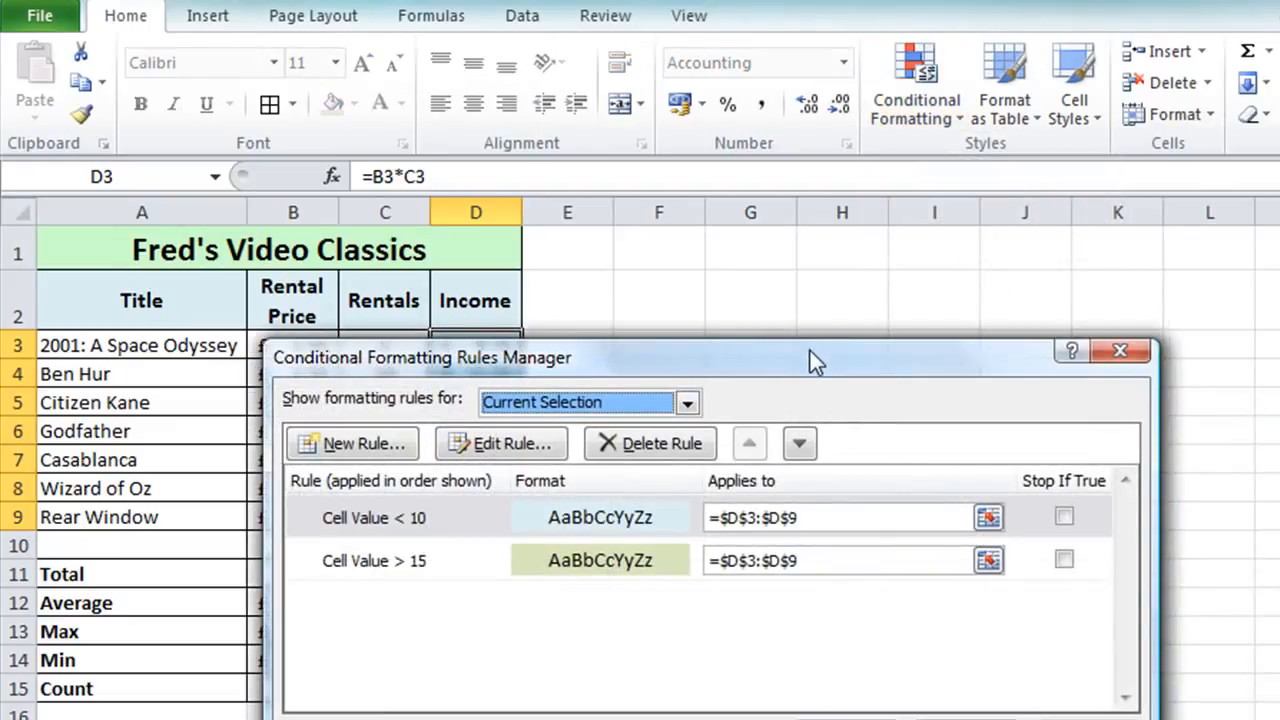
drag(810, 351, 665, 436)
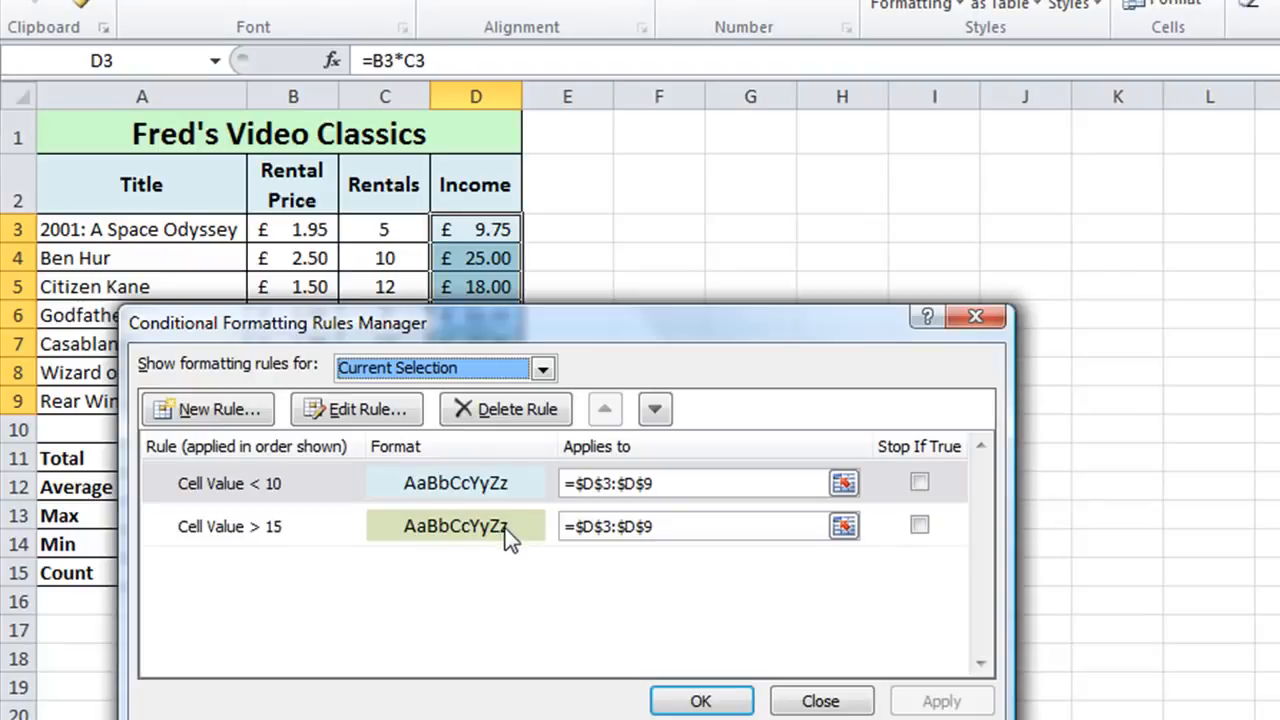
click(816, 700)
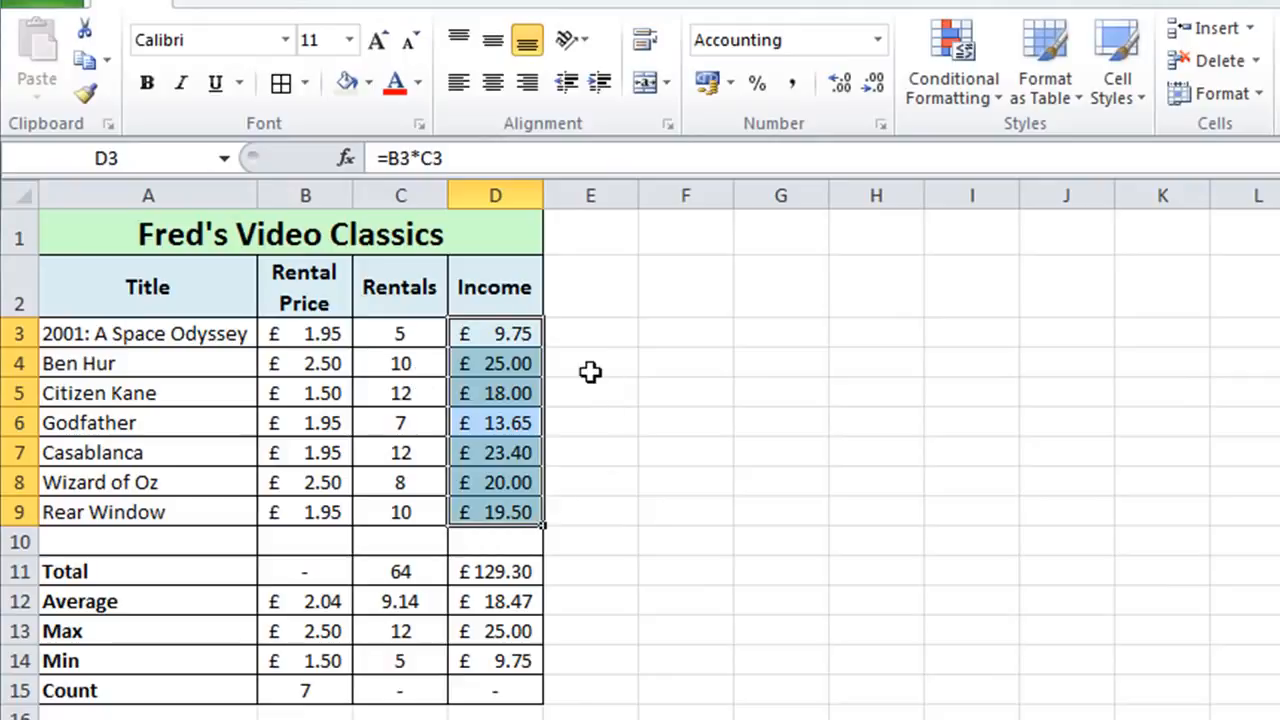
Step: Clear the conditional formatting rules from the selected Income cells D3:D9 and deselect the range
click(985, 116)
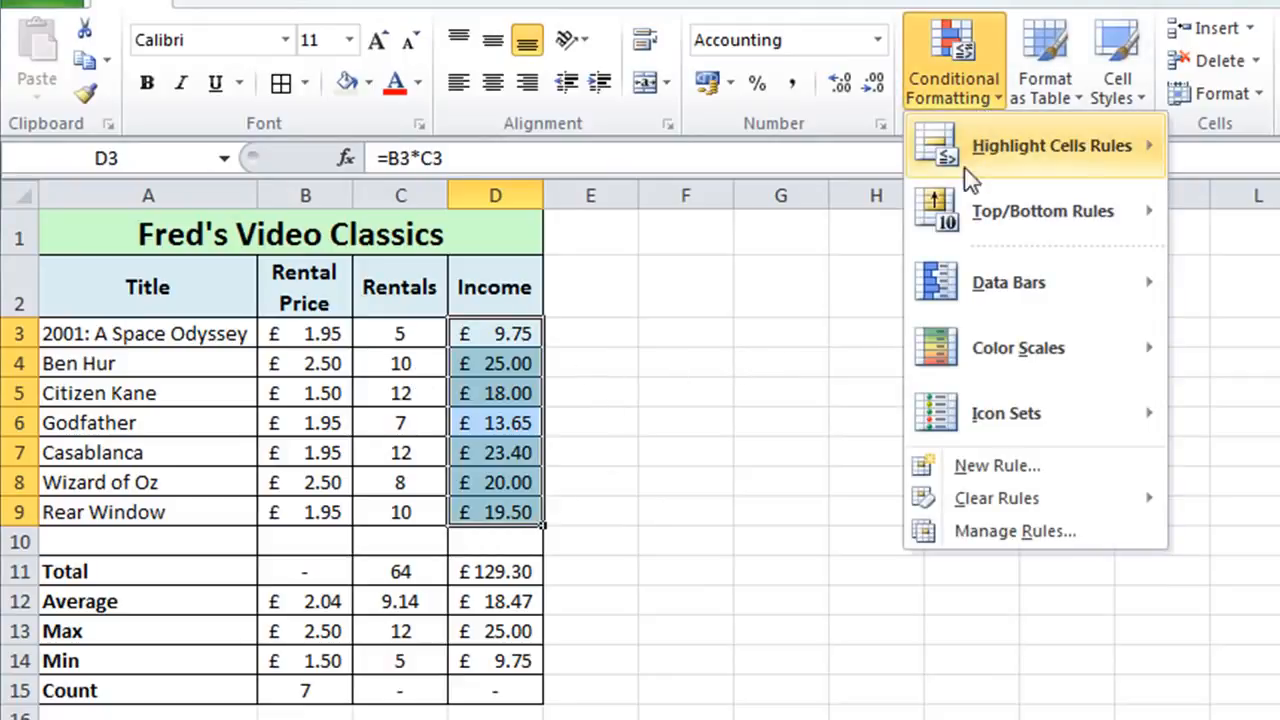
mouse_move(945, 496)
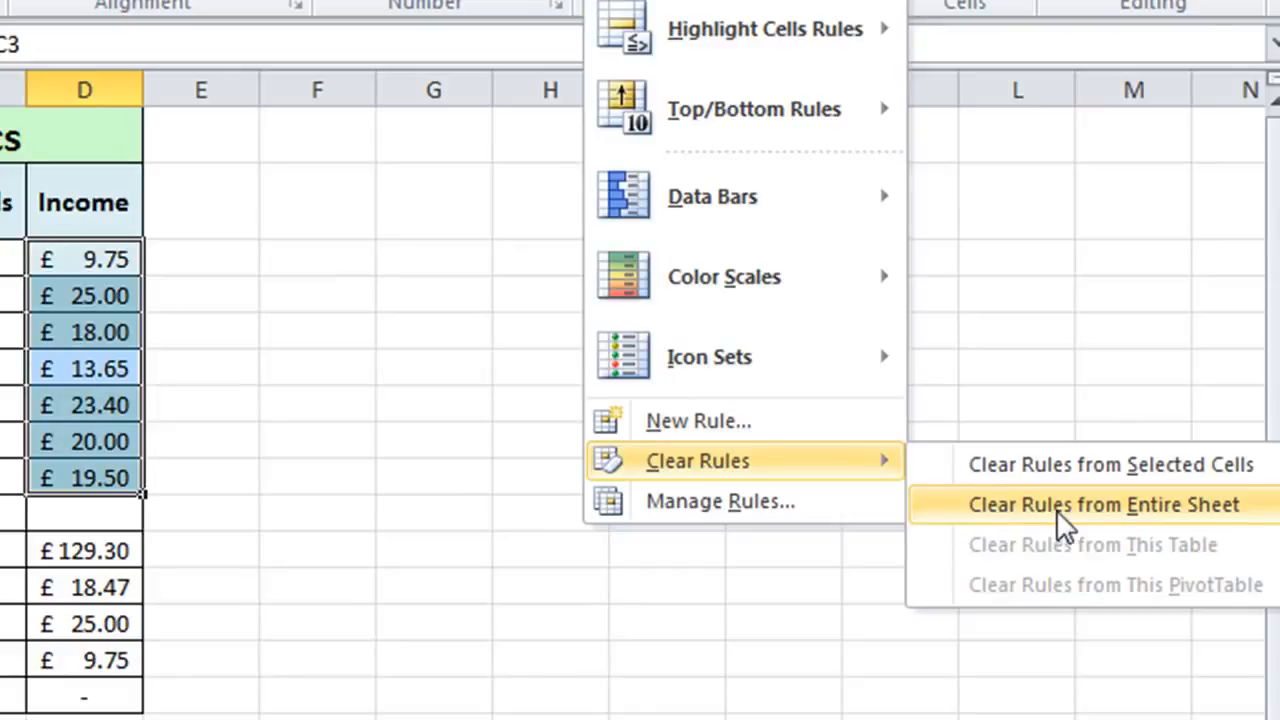
click(1007, 466)
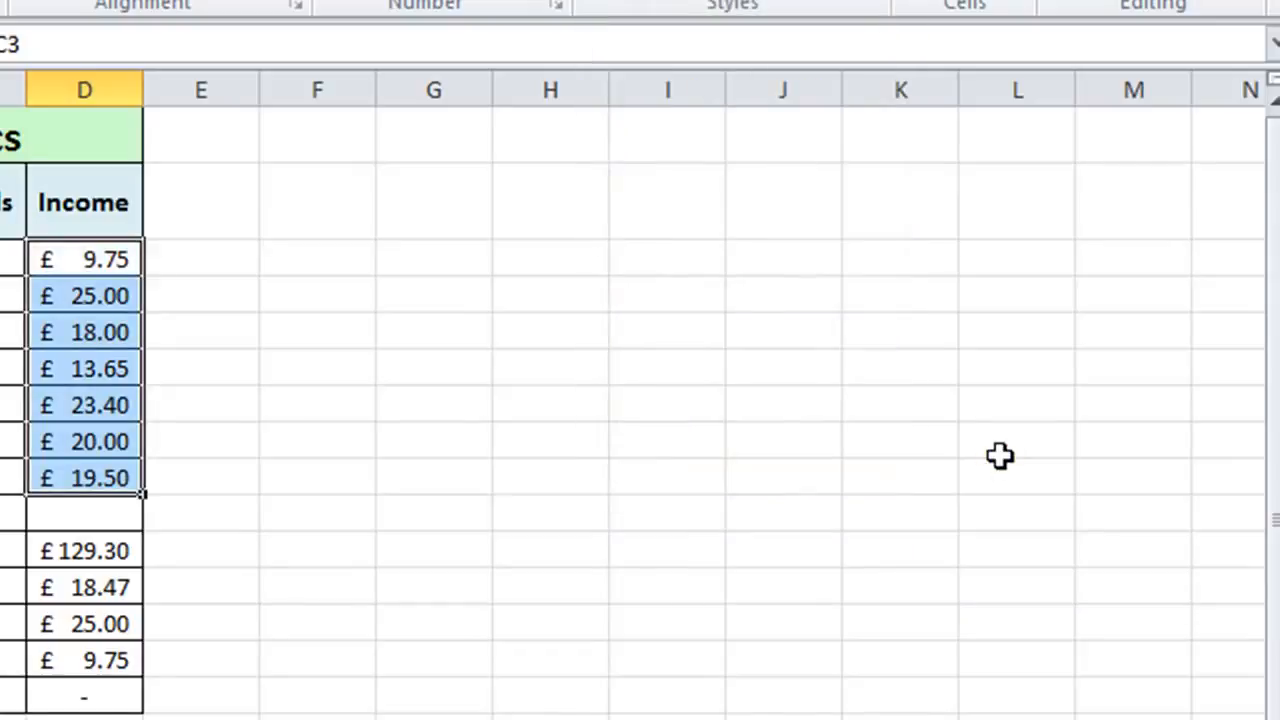
click(288, 433)
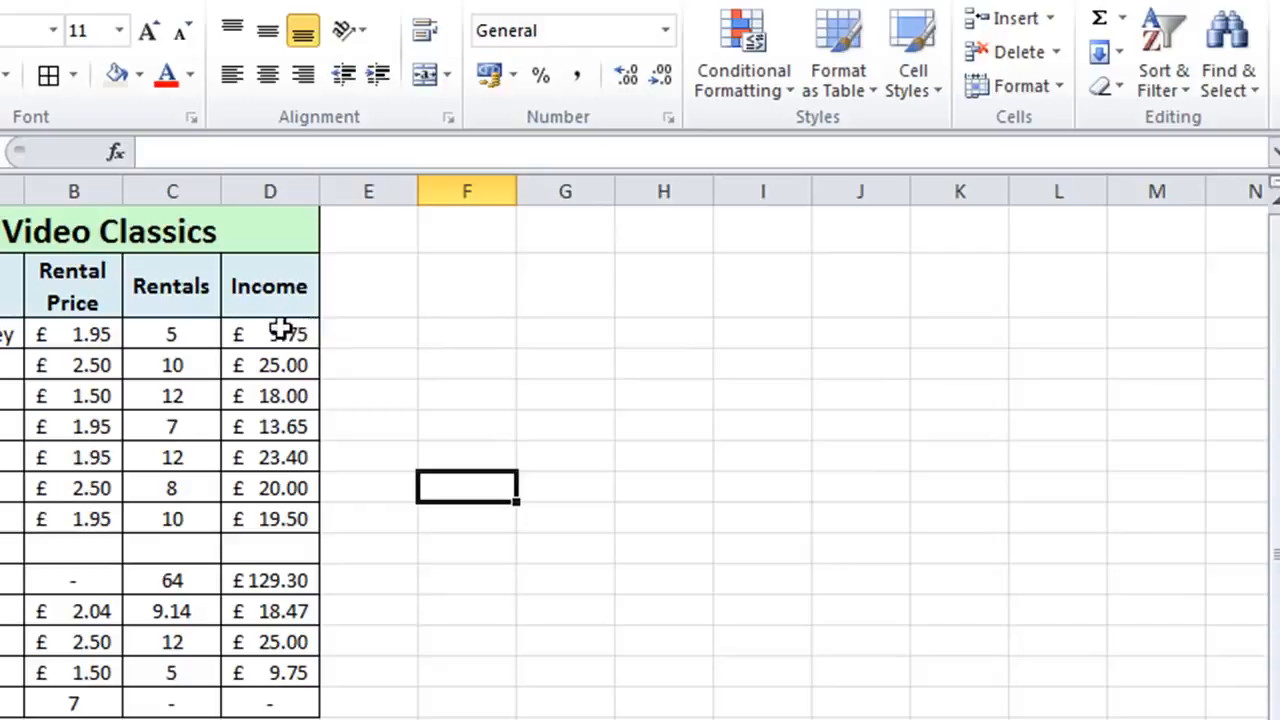
Step: Create a new ranked-values conditional formatting rule for the Income cells D3:D9, set to format the Top 1 value
drag(283, 330, 263, 527)
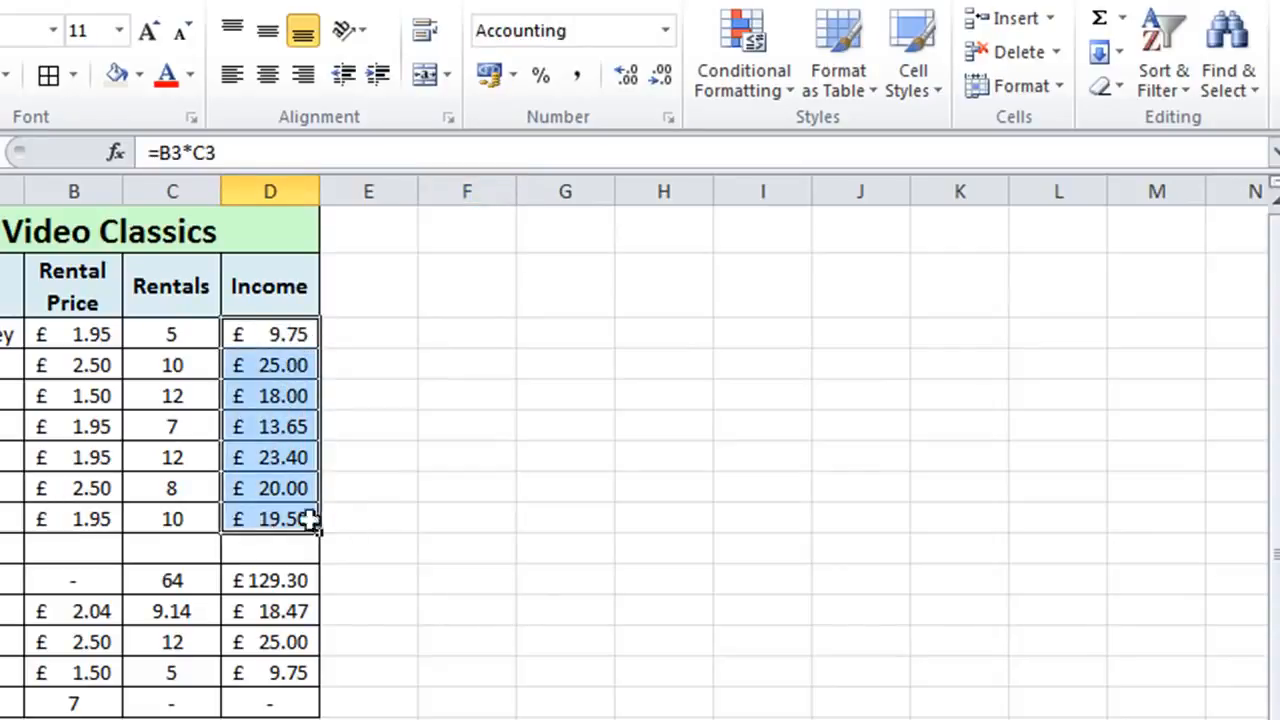
click(768, 94)
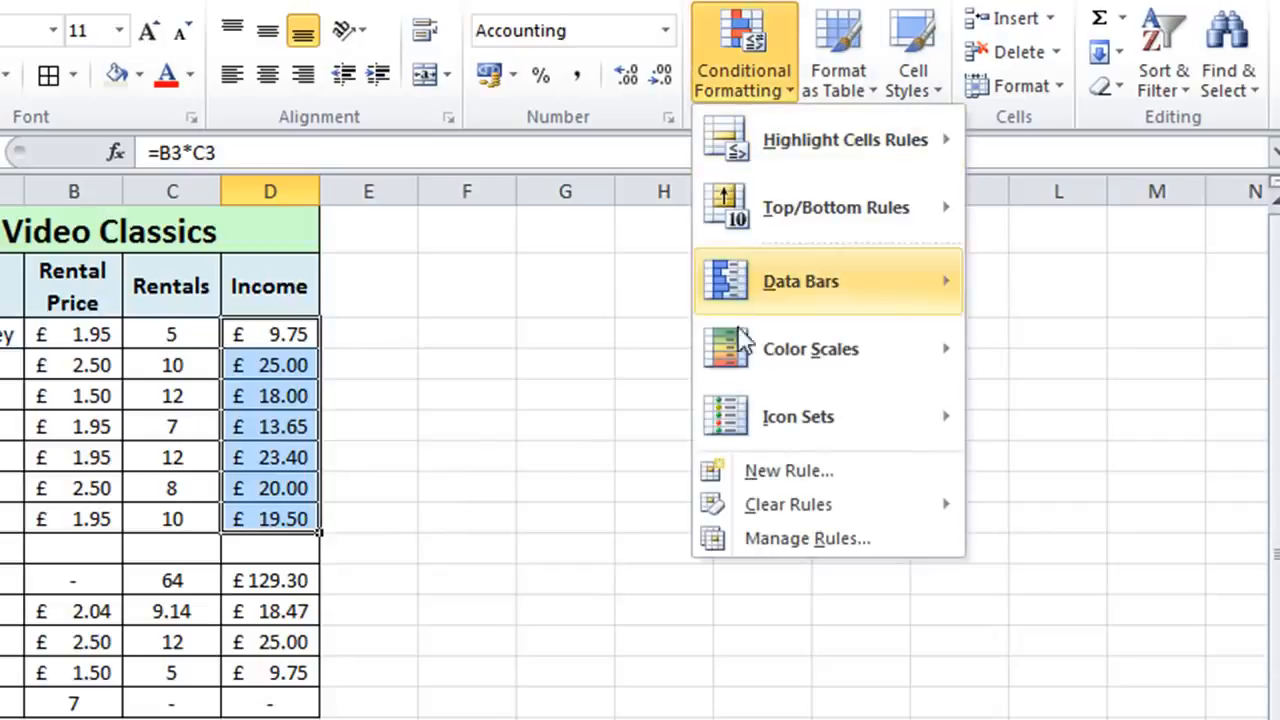
click(790, 538)
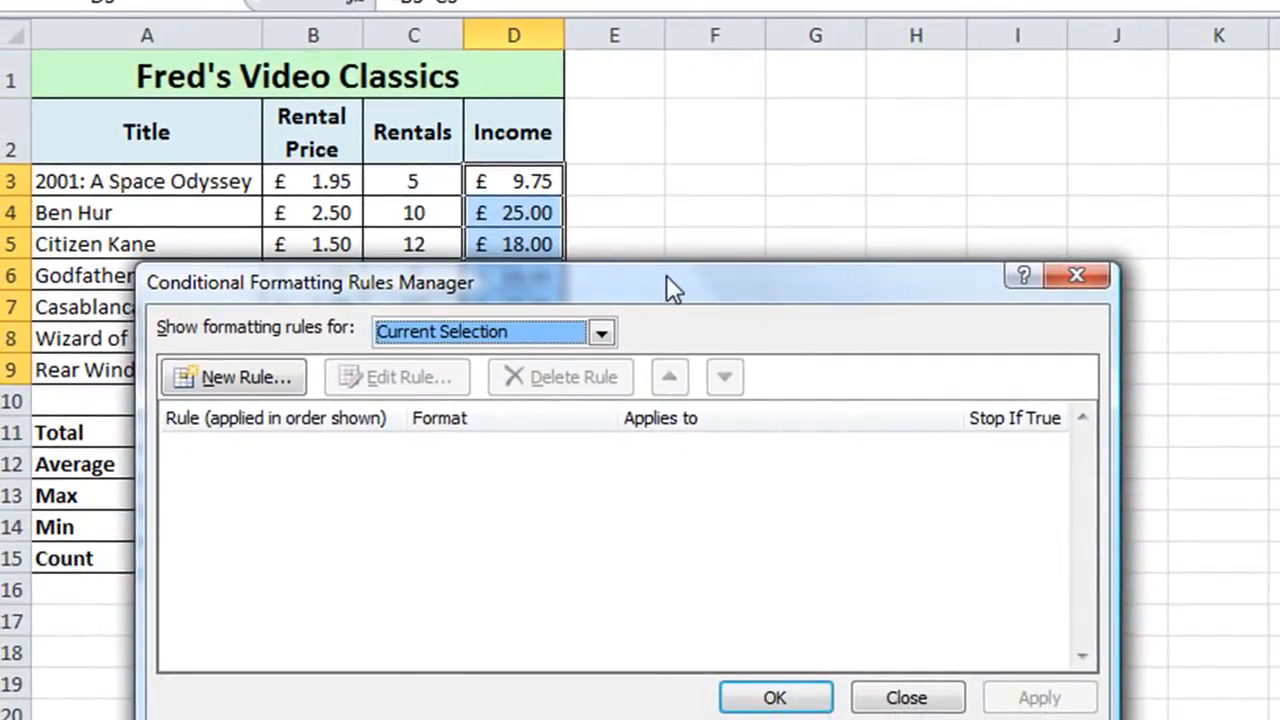
click(258, 377)
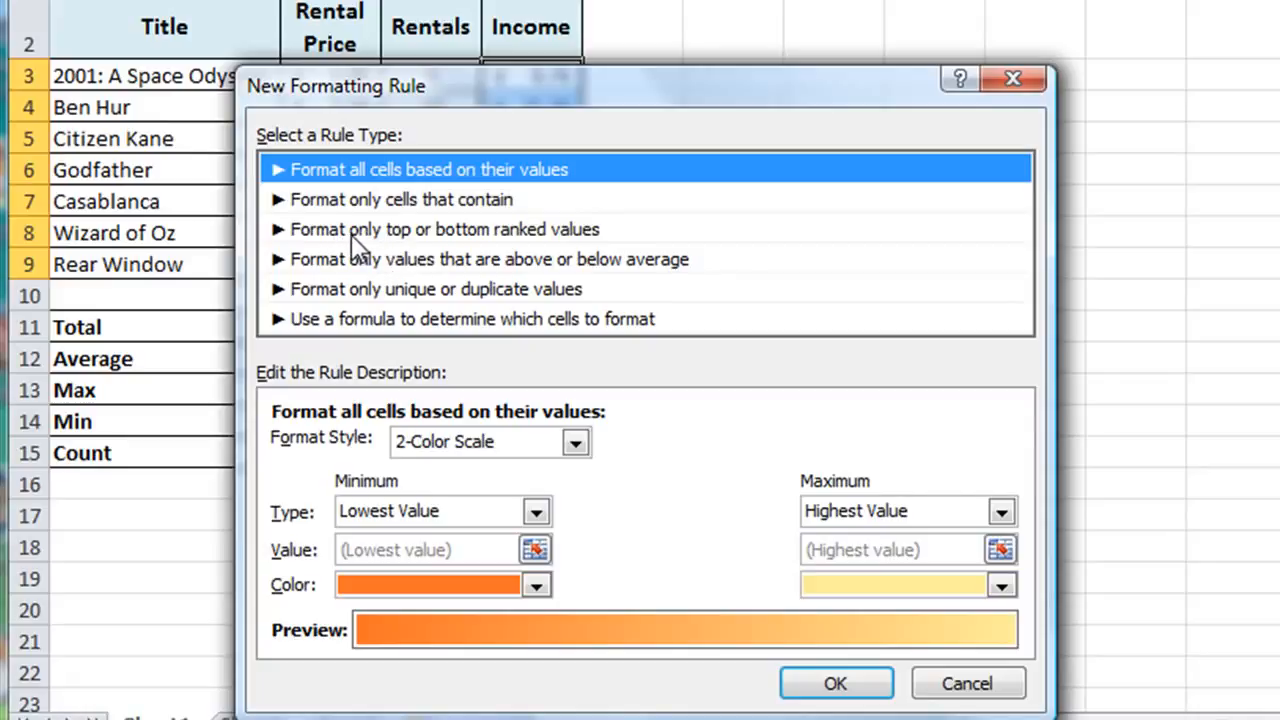
click(450, 236)
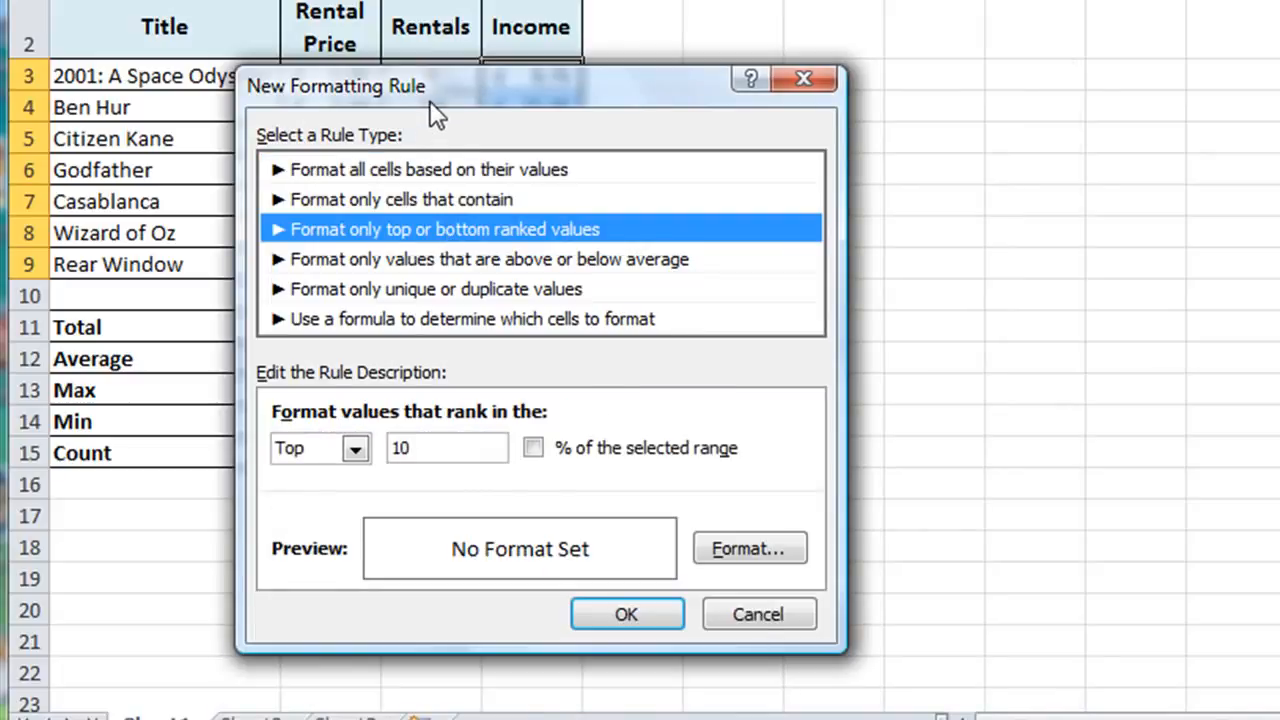
drag(438, 100, 698, 68)
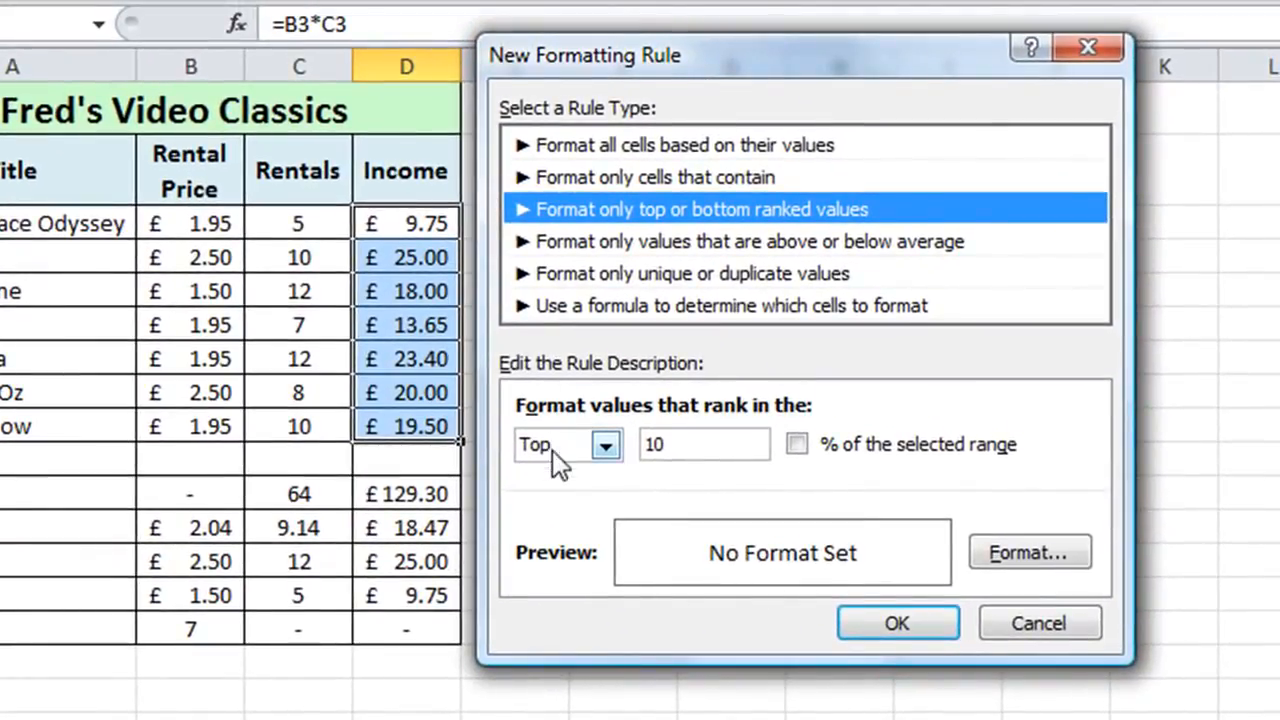
click(605, 447)
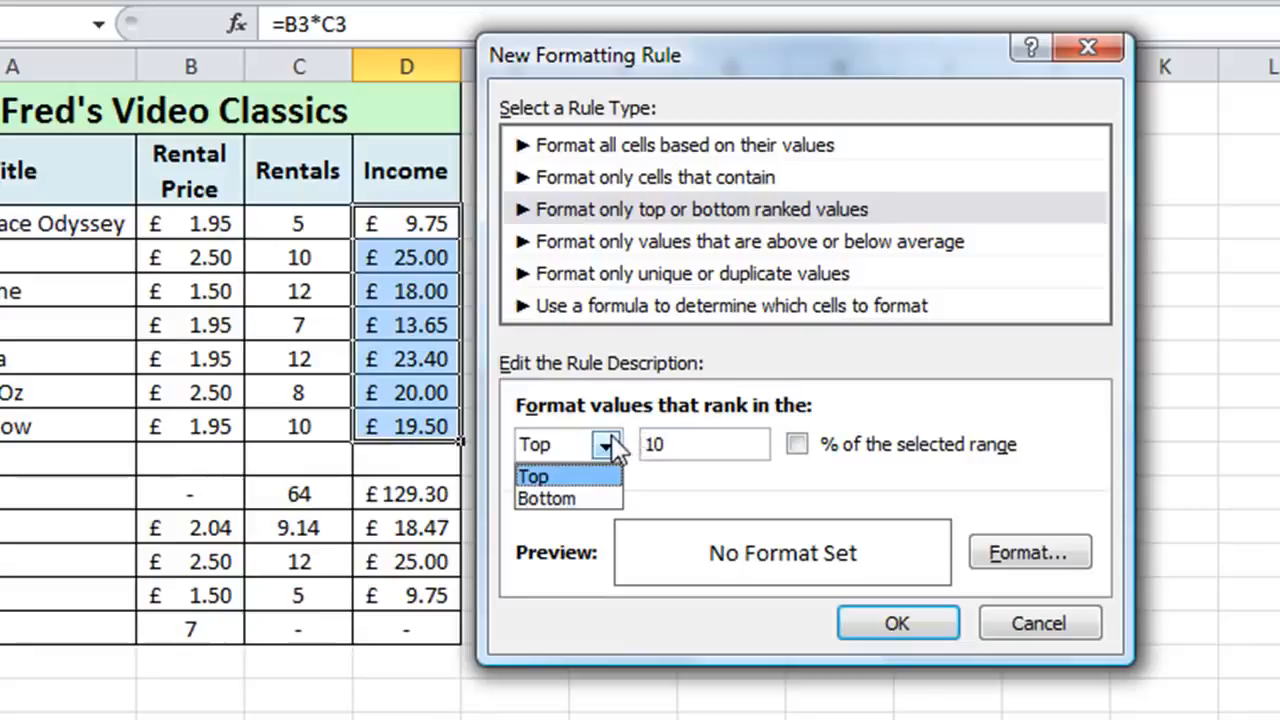
click(610, 437)
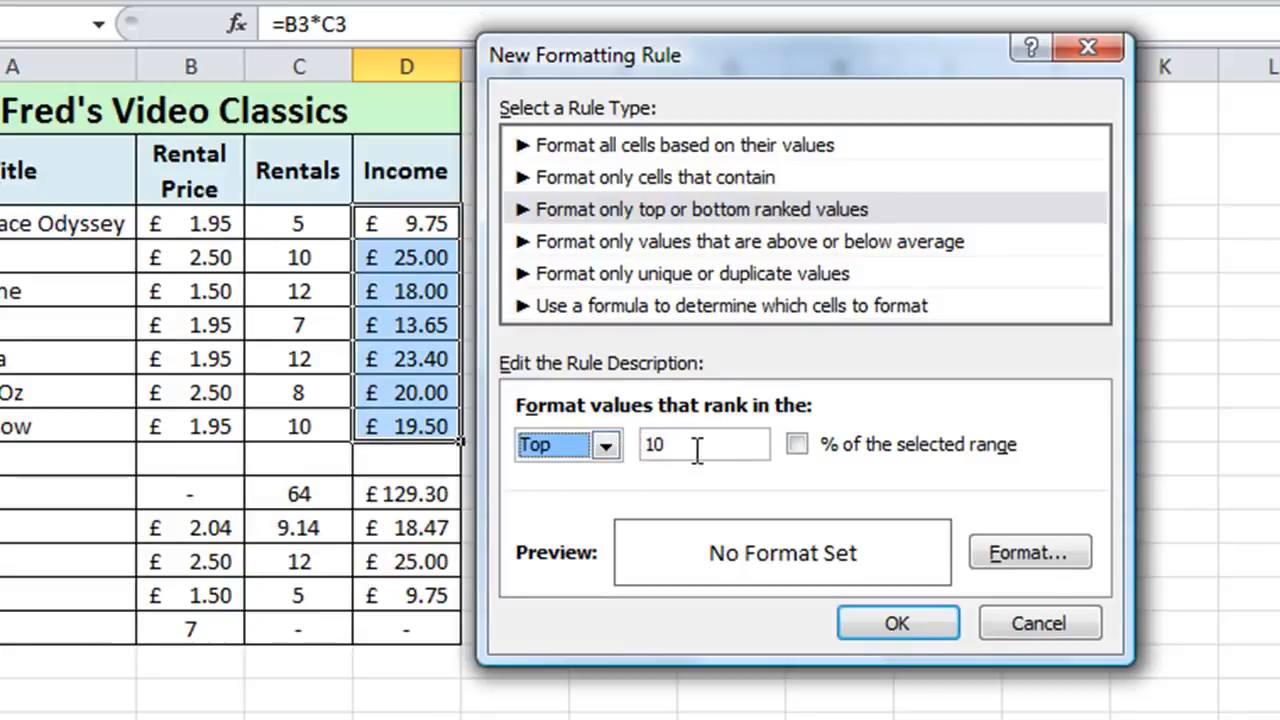
drag(697, 449, 650, 440)
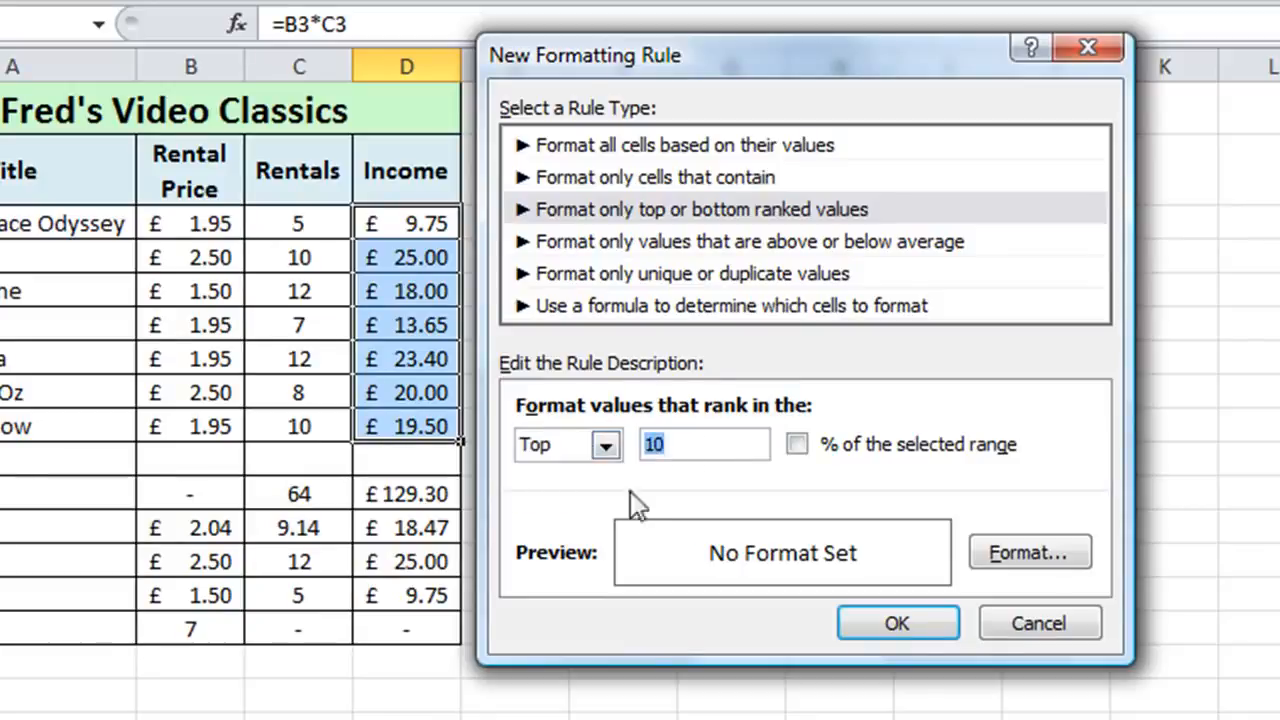
text(1)
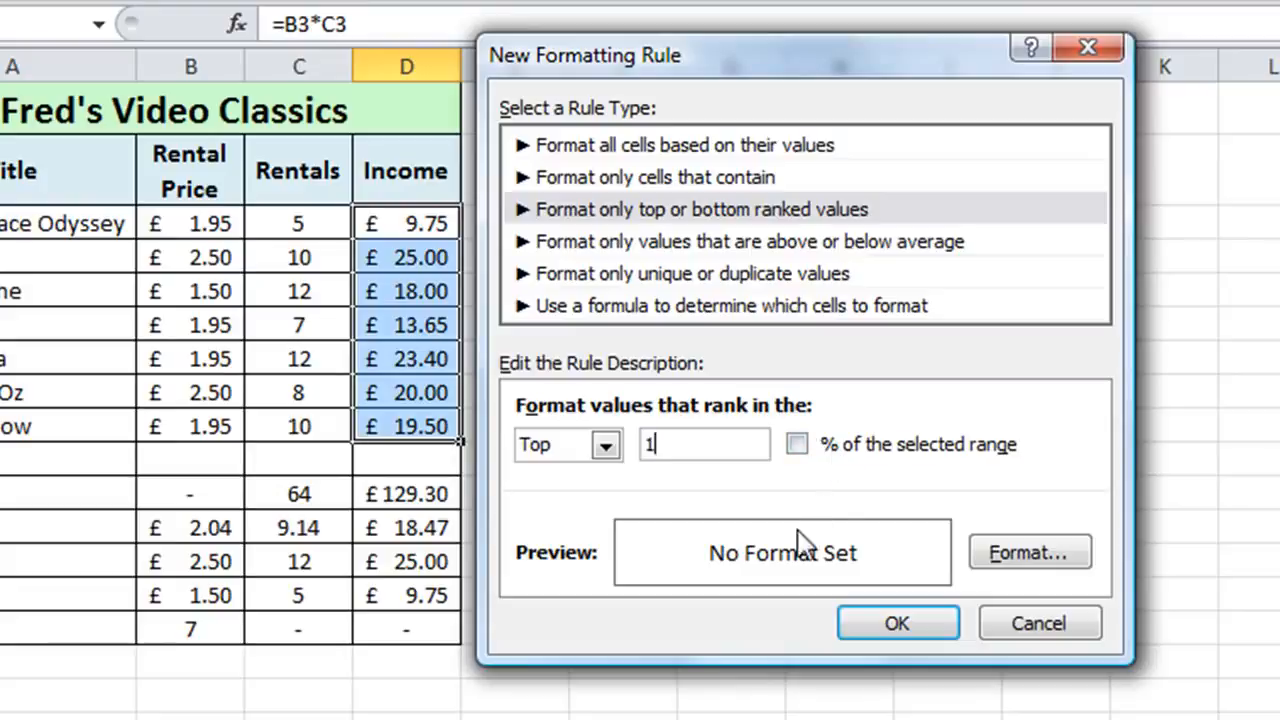
Step: Give the Top 1 rule a light green background fill from the extended colour palette and add the rule
click(1006, 557)
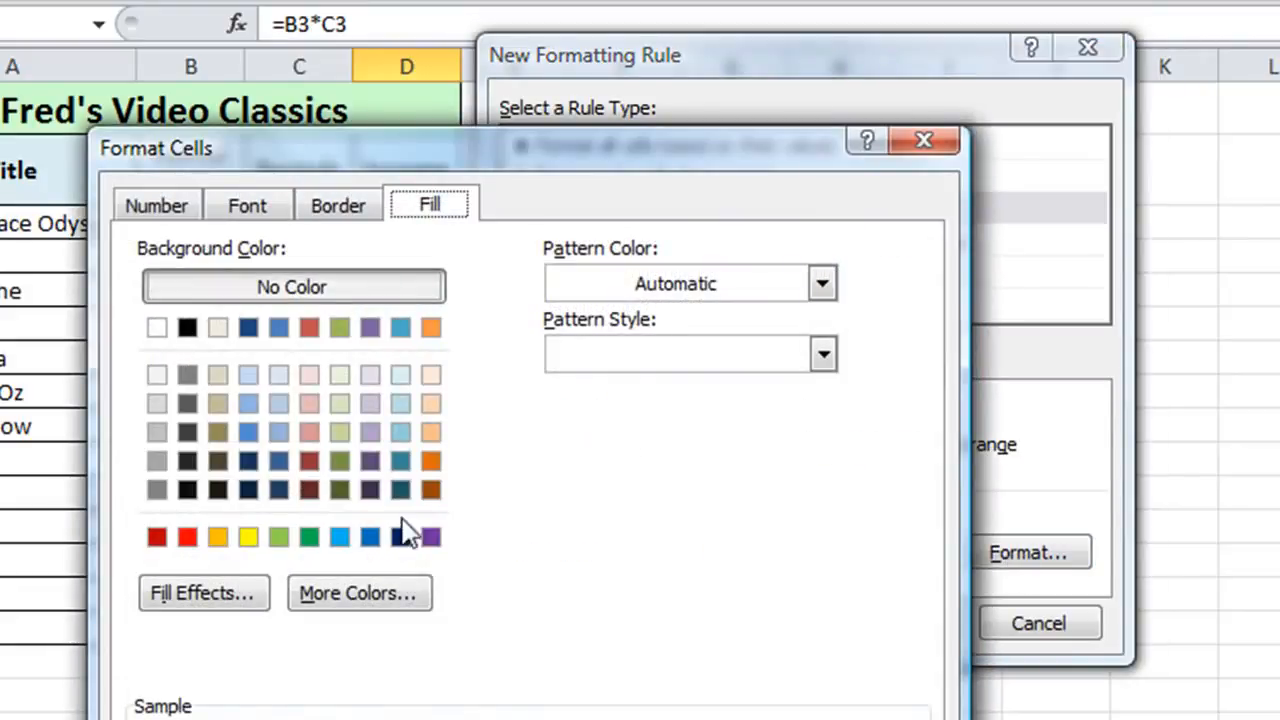
click(345, 599)
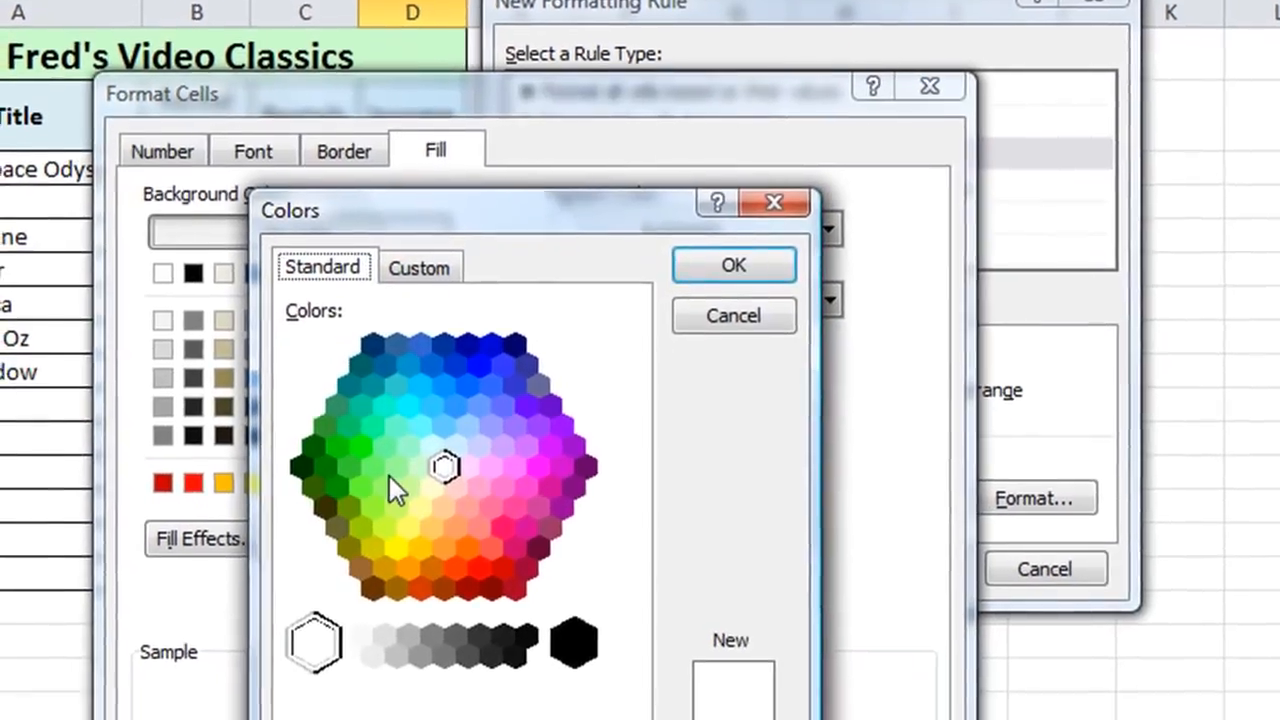
click(390, 521)
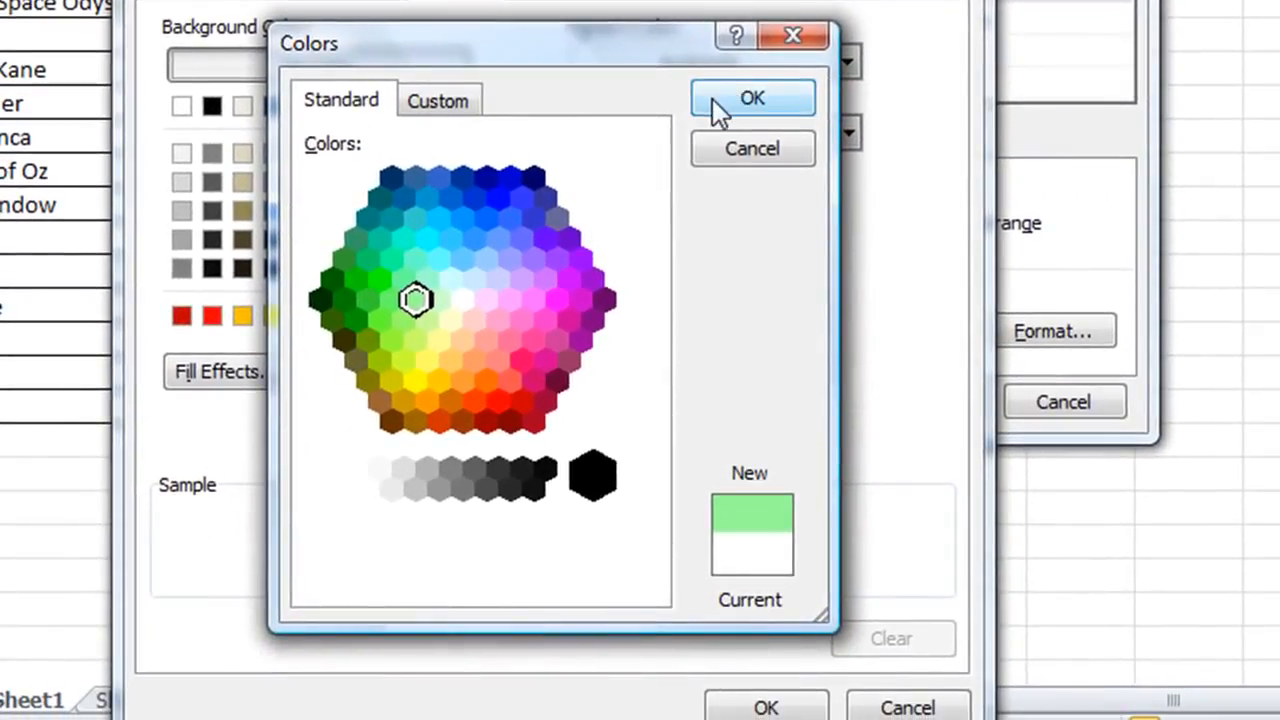
click(714, 107)
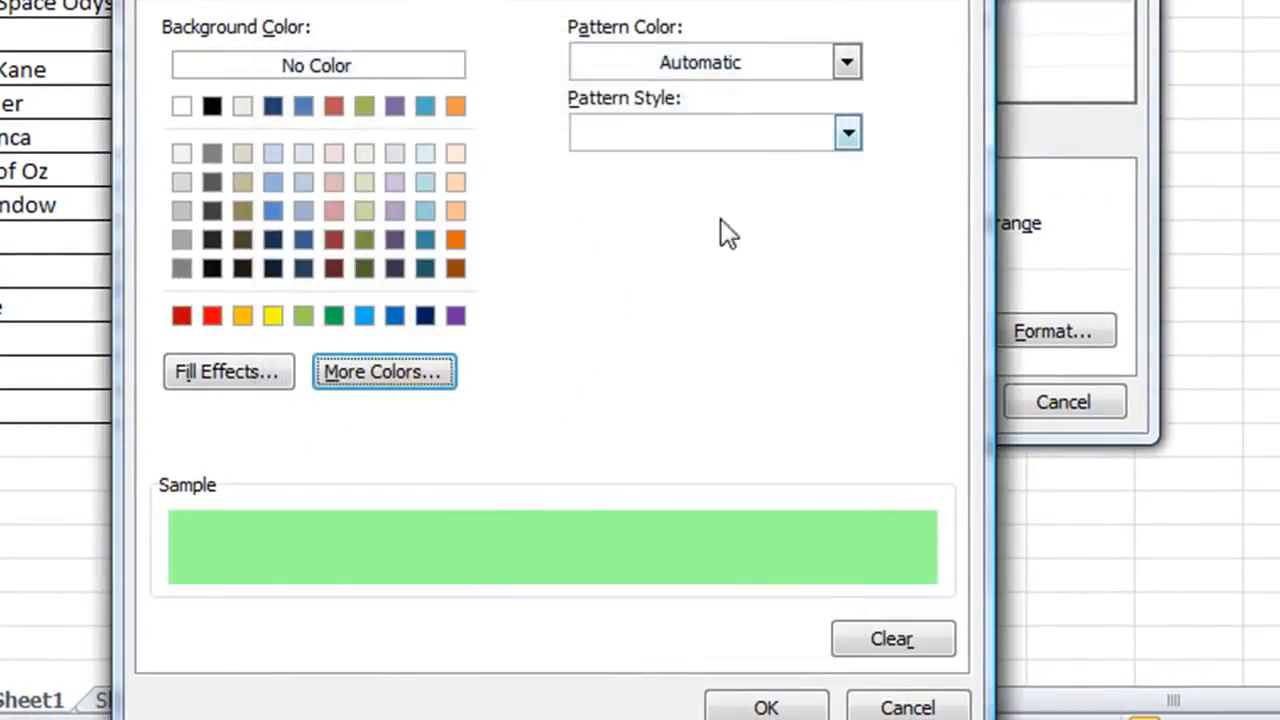
click(755, 703)
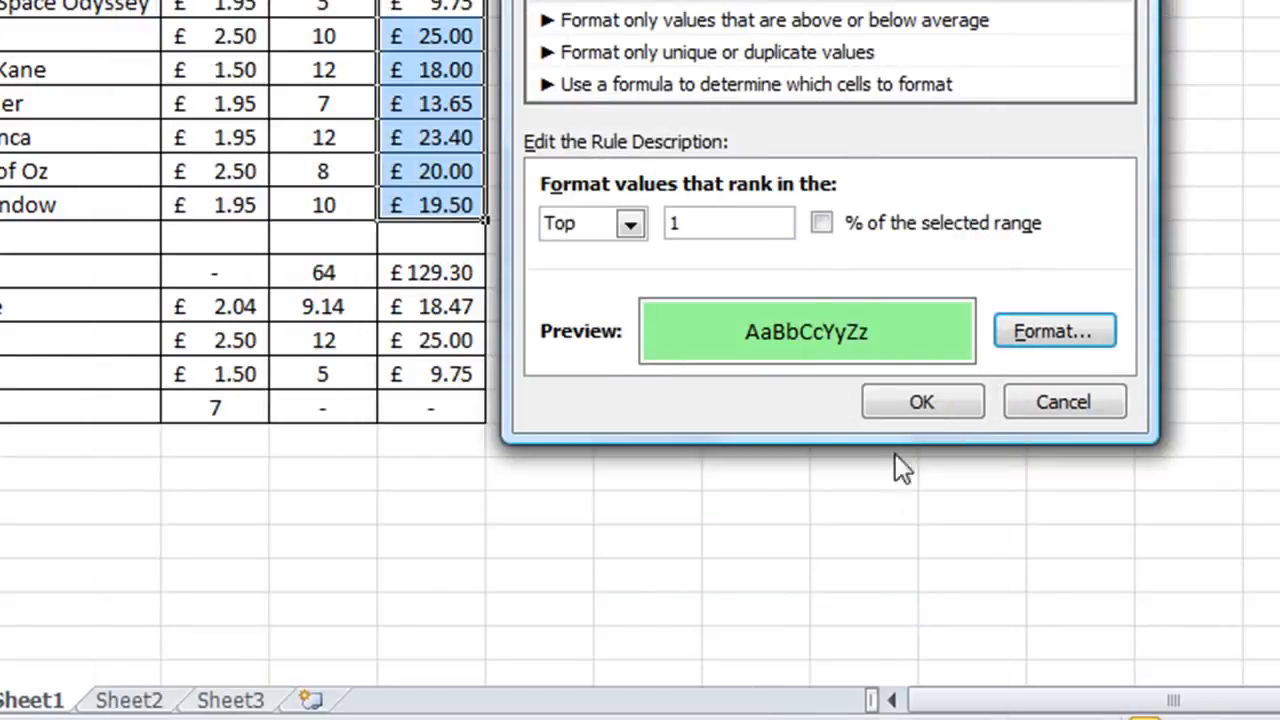
click(920, 405)
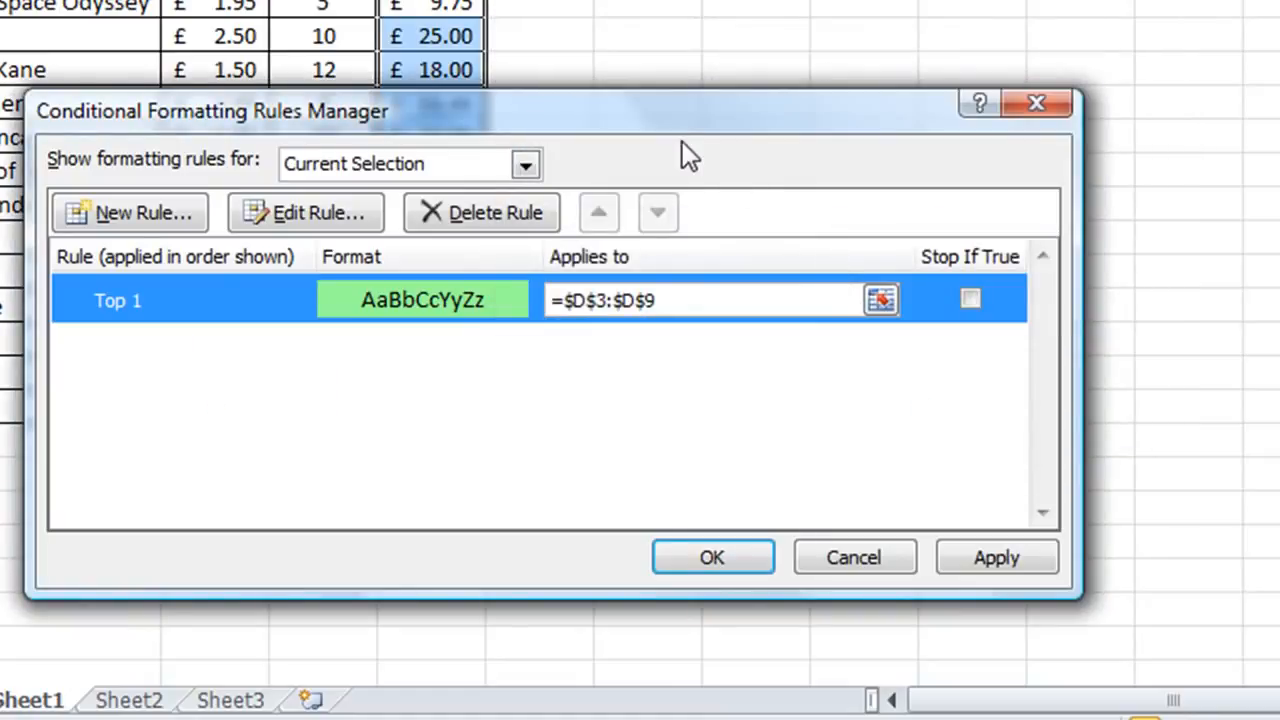
Step: Start a second ranked-values rule for the same Income cells, set to format the Bottom 1 value
drag(651, 100, 839, 0)
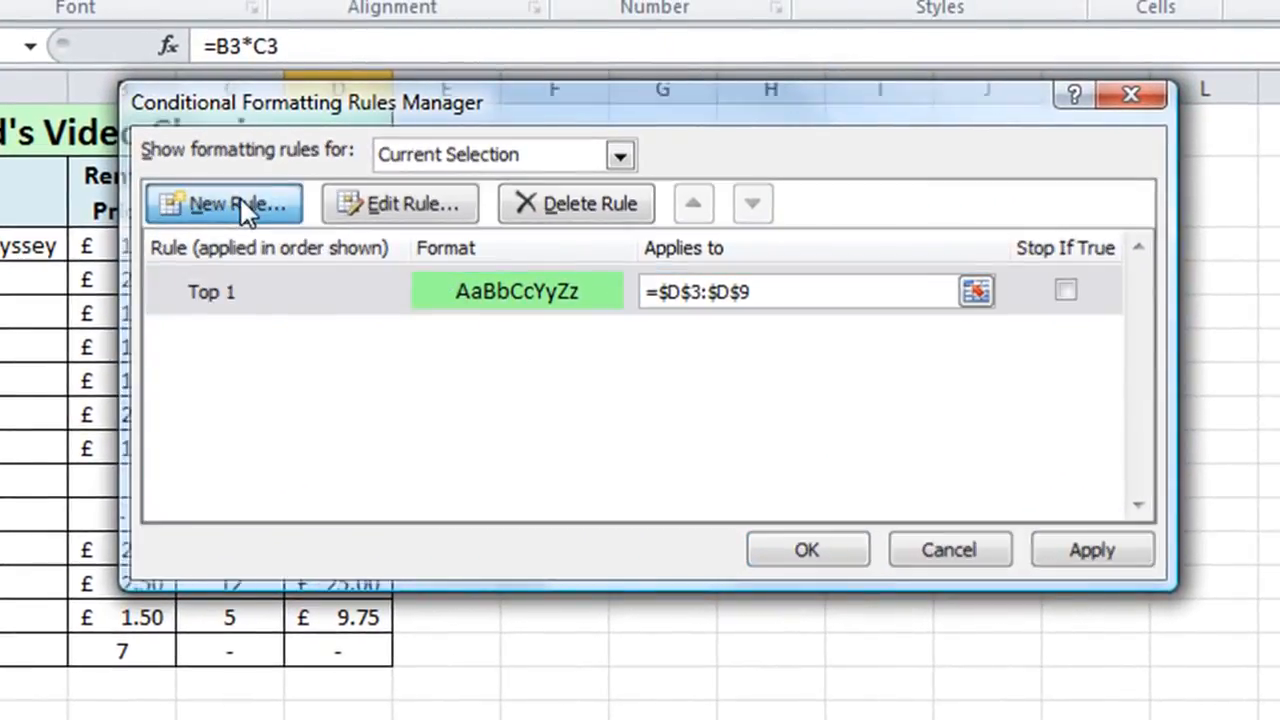
click(240, 198)
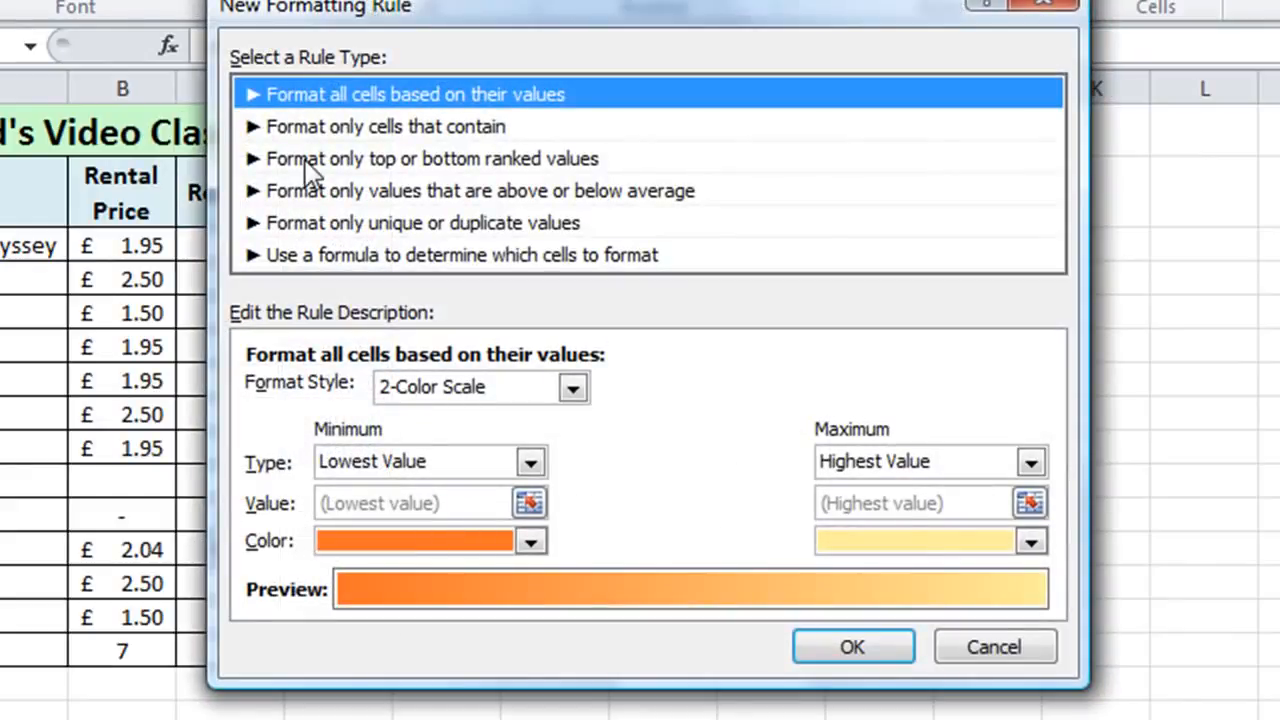
click(404, 158)
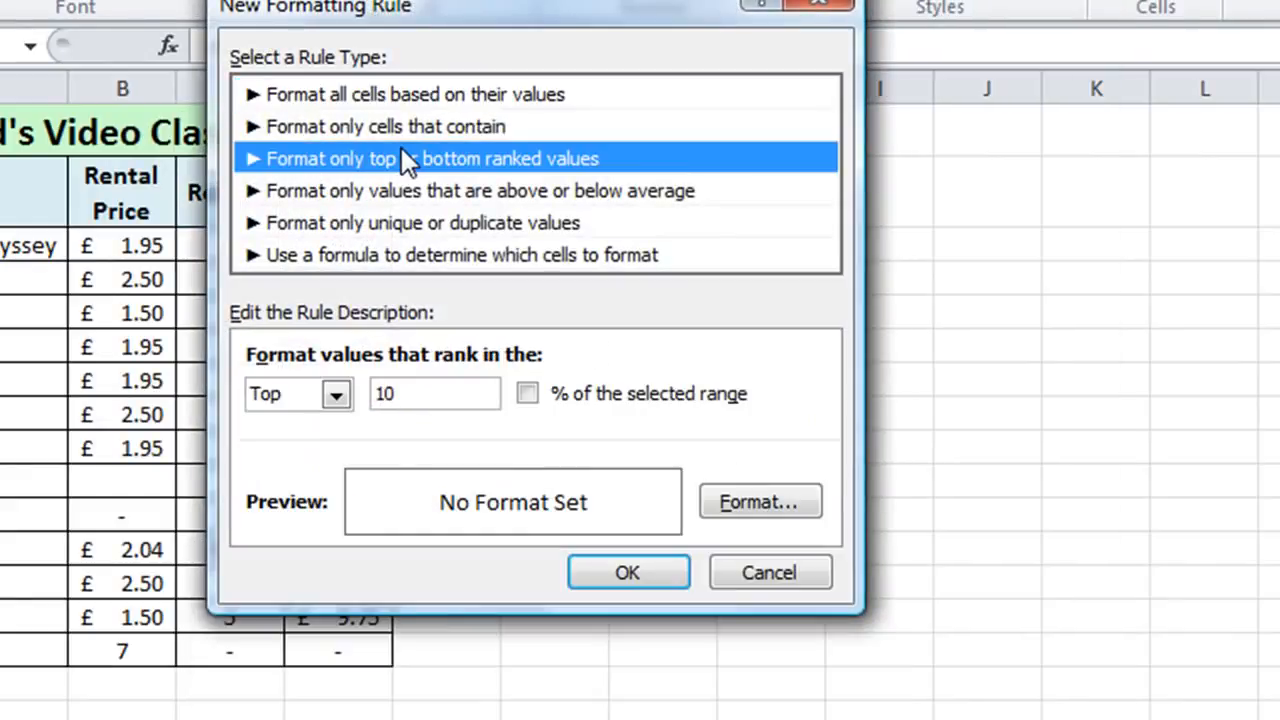
click(337, 398)
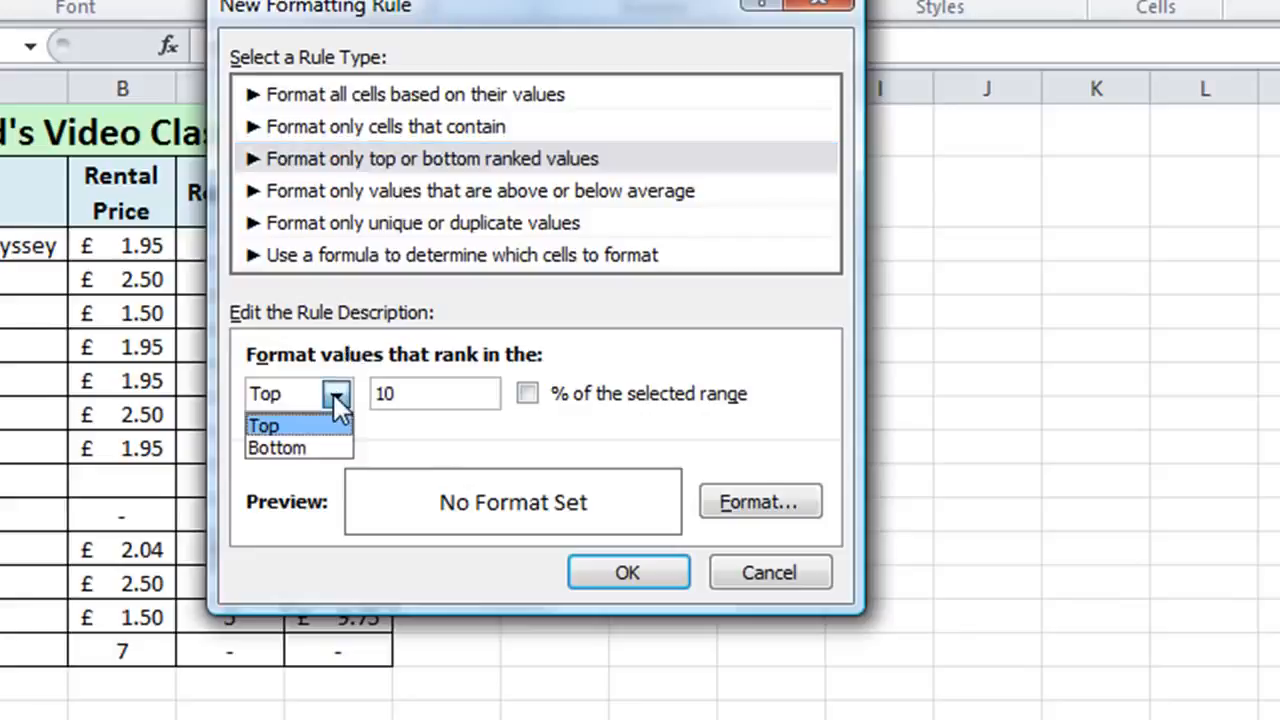
click(303, 443)
drag(405, 394, 249, 384)
text(1)
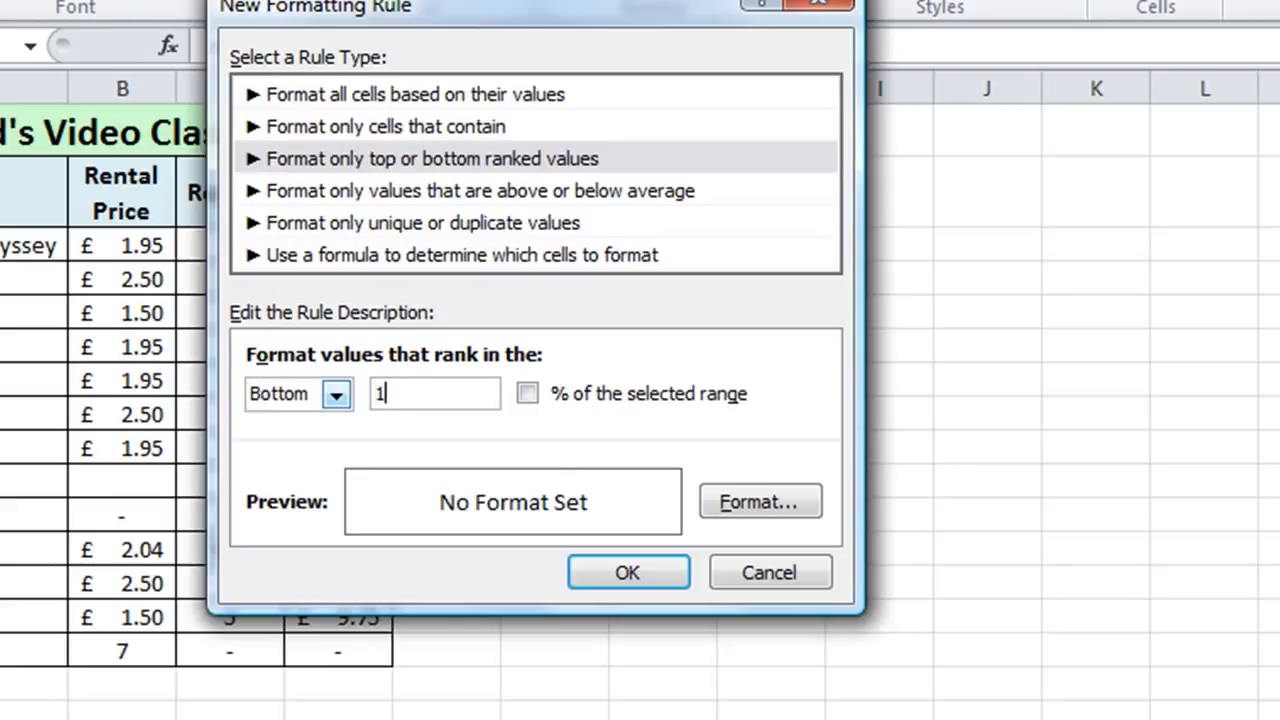
Step: Give the Bottom 1 rule a light yellow background fill from the extended colour palette and add the rule
click(751, 508)
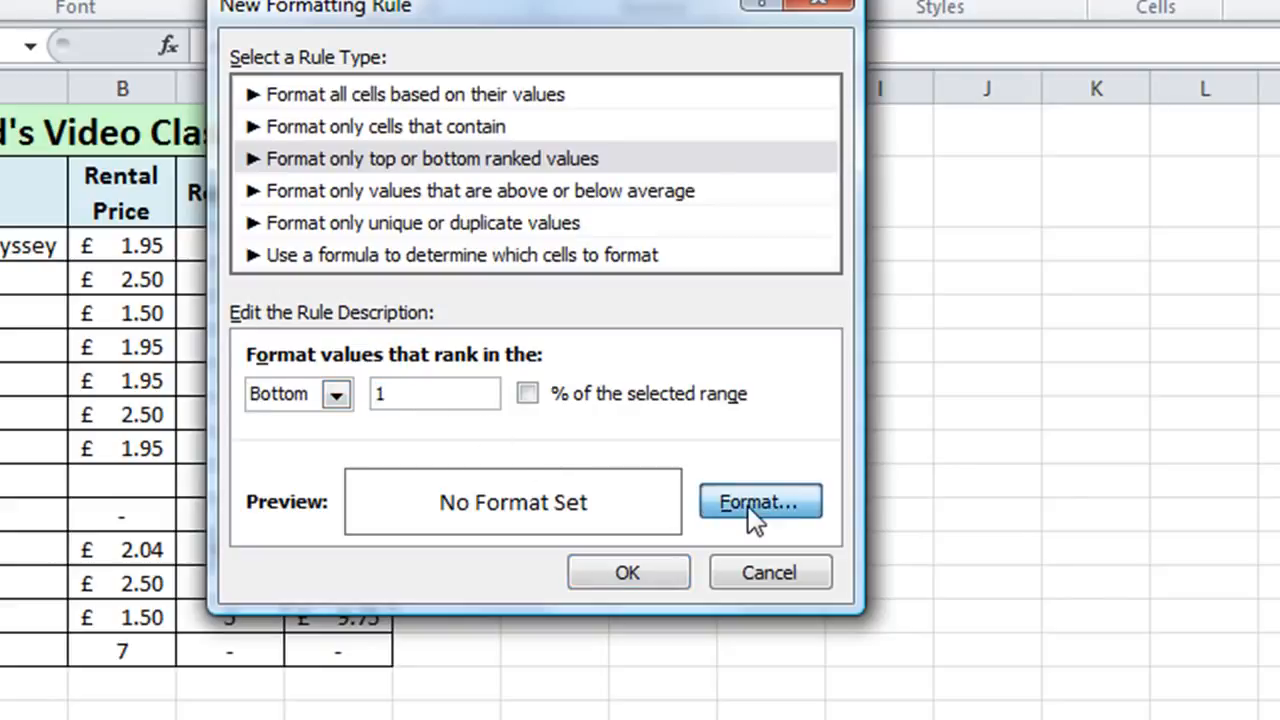
click(452, 366)
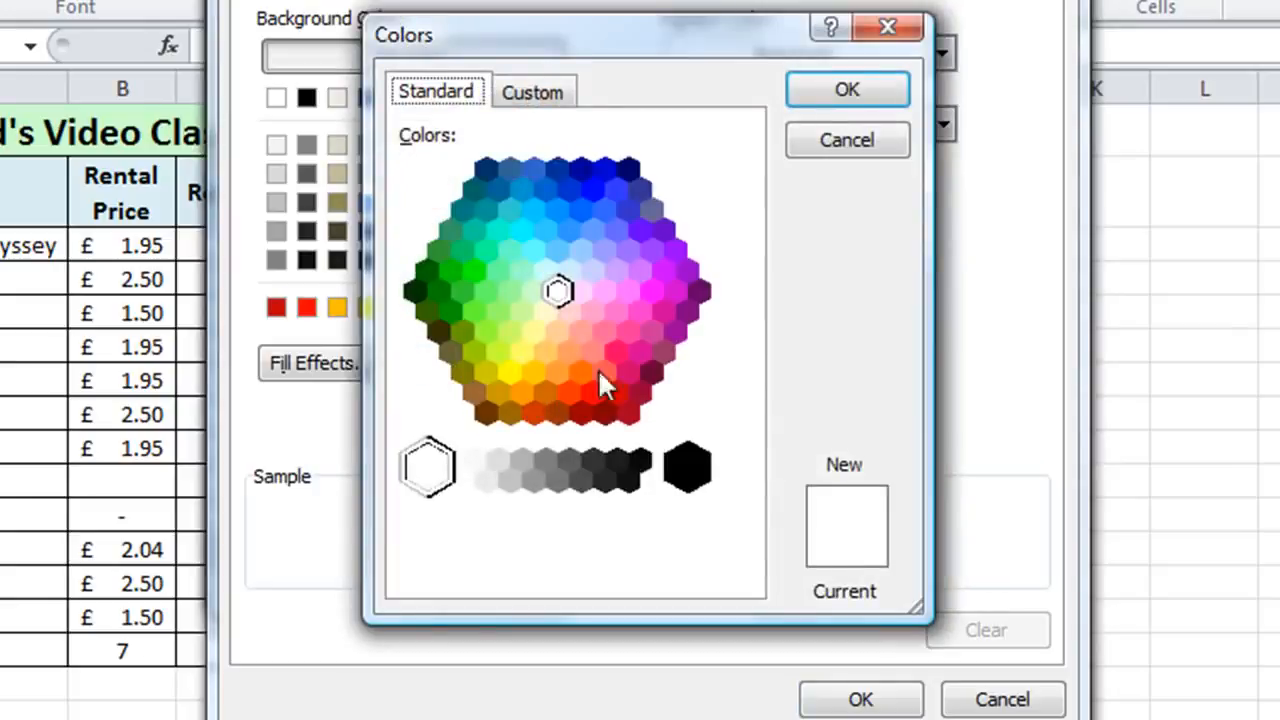
click(532, 337)
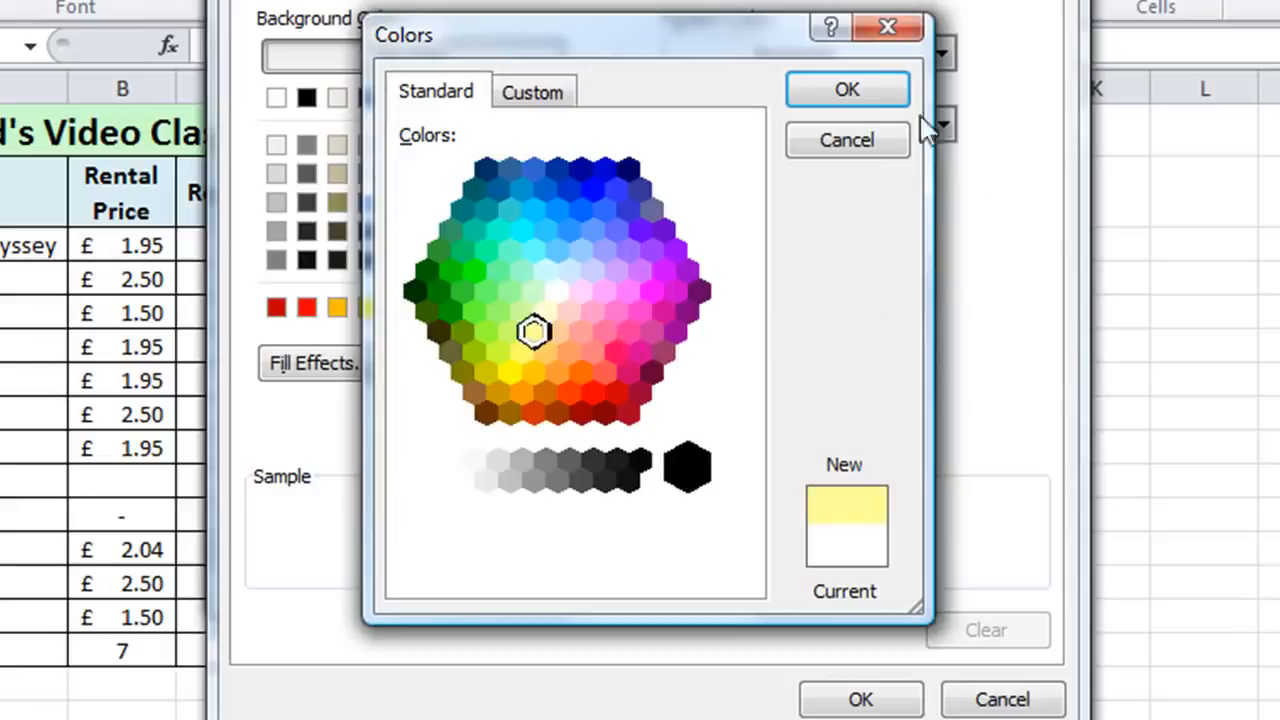
click(832, 91)
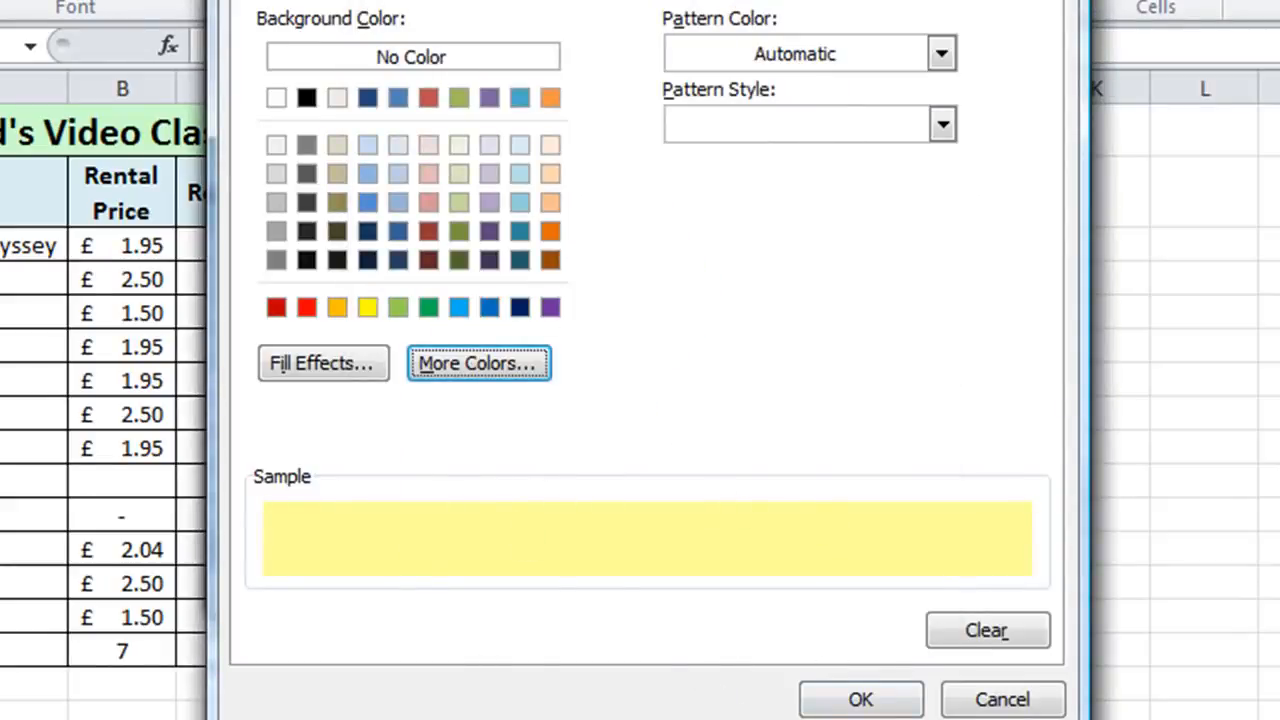
click(832, 705)
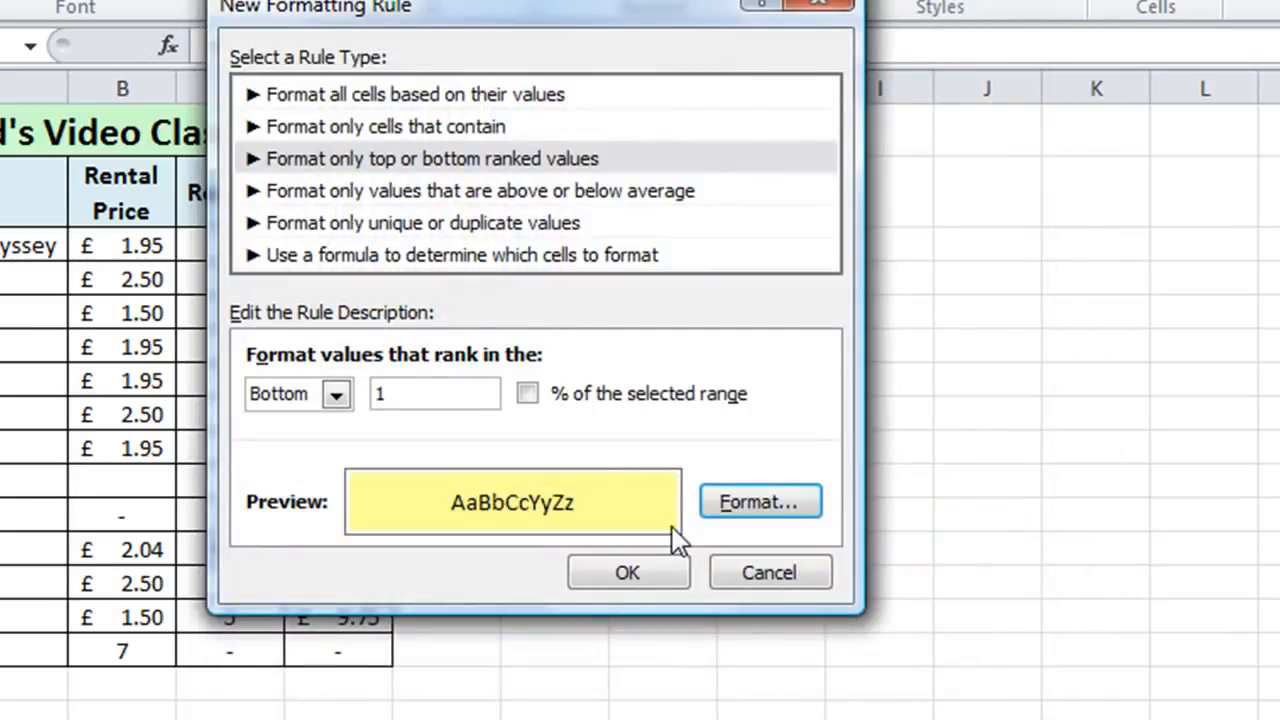
click(625, 574)
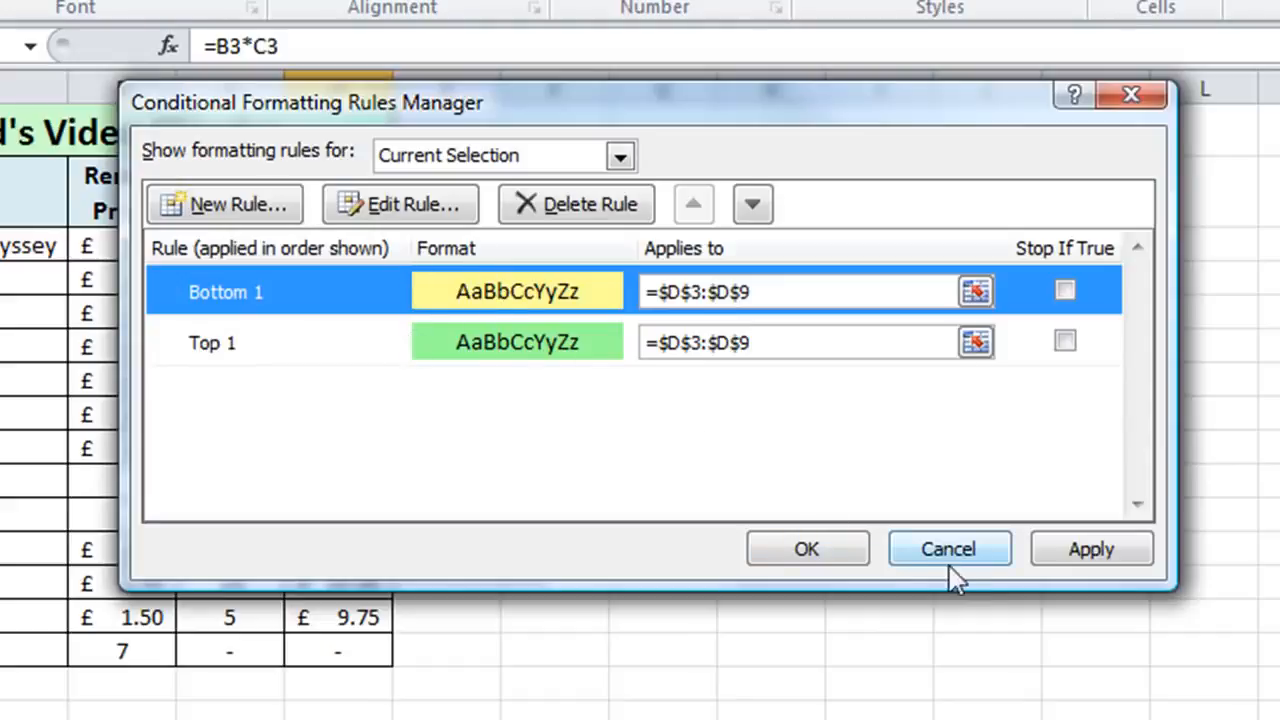
Step: Apply the Bottom 1 and Top 1 rules to the Income cells and deselect the range
click(840, 578)
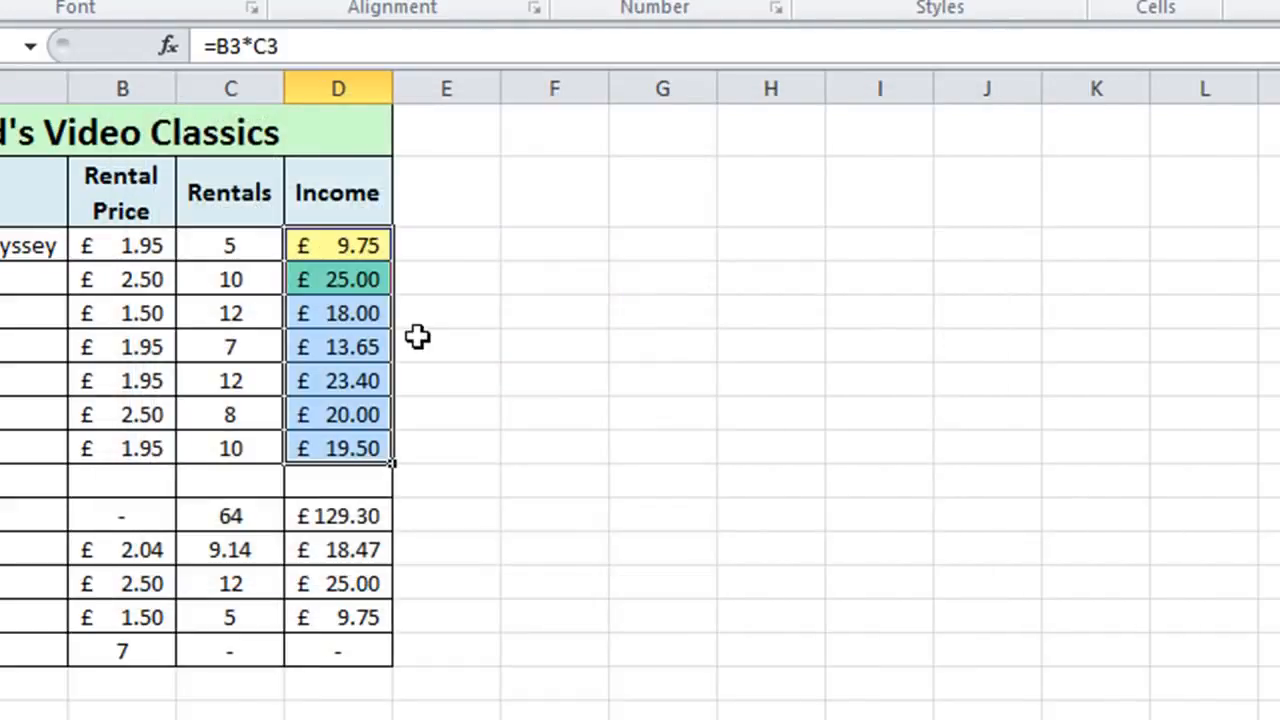
click(570, 441)
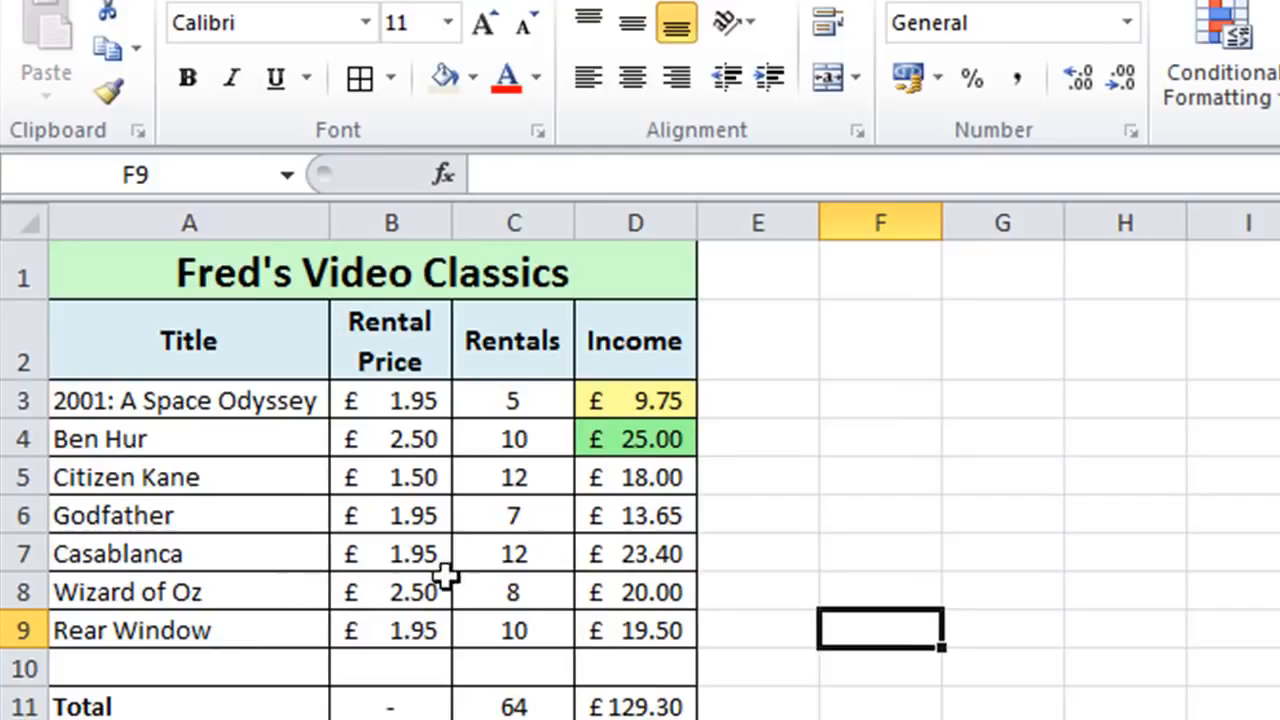
Step: Set the Rentals value to 15 for Casablanca and to 10 for 2001: A Space Odyssey
click(505, 553)
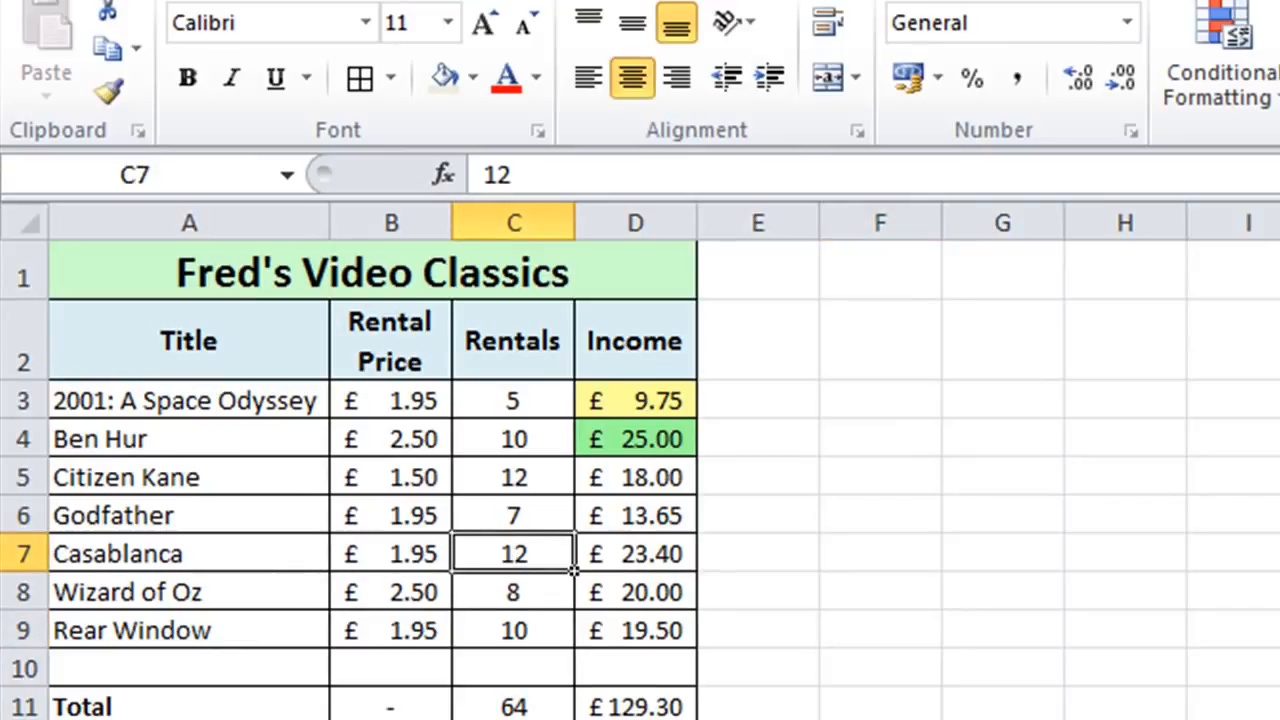
text(15)
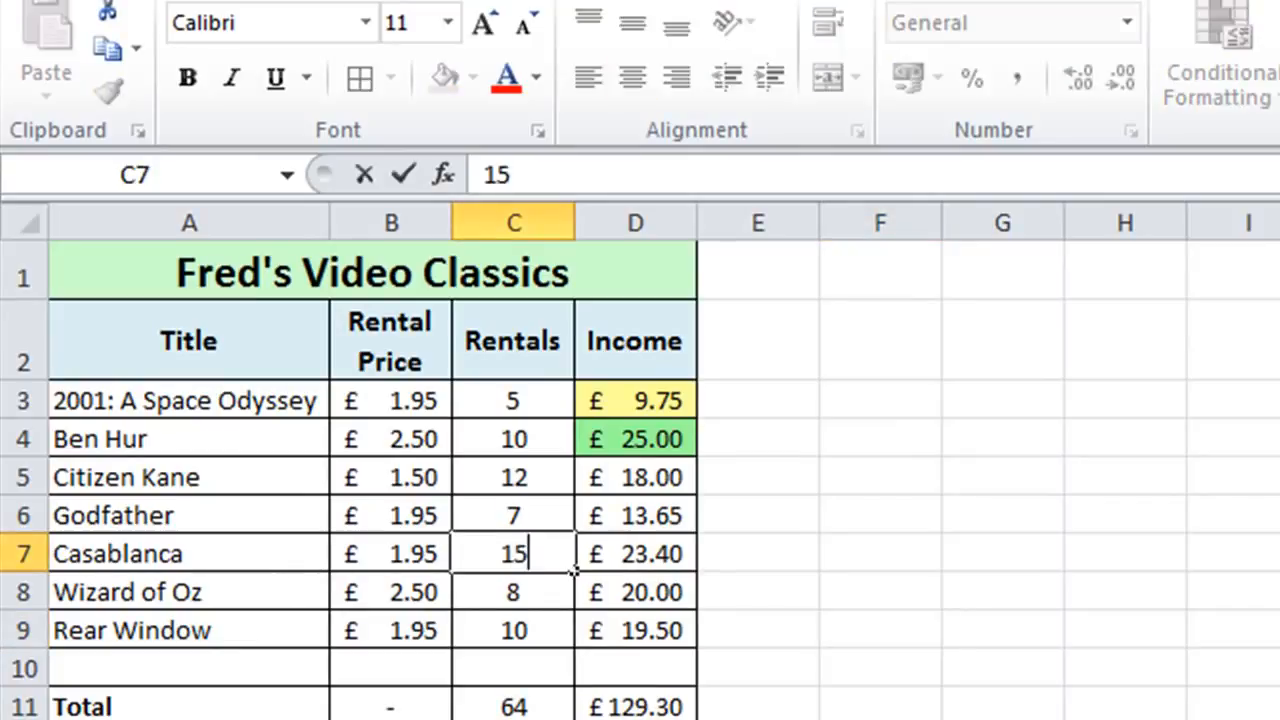
key(Return)
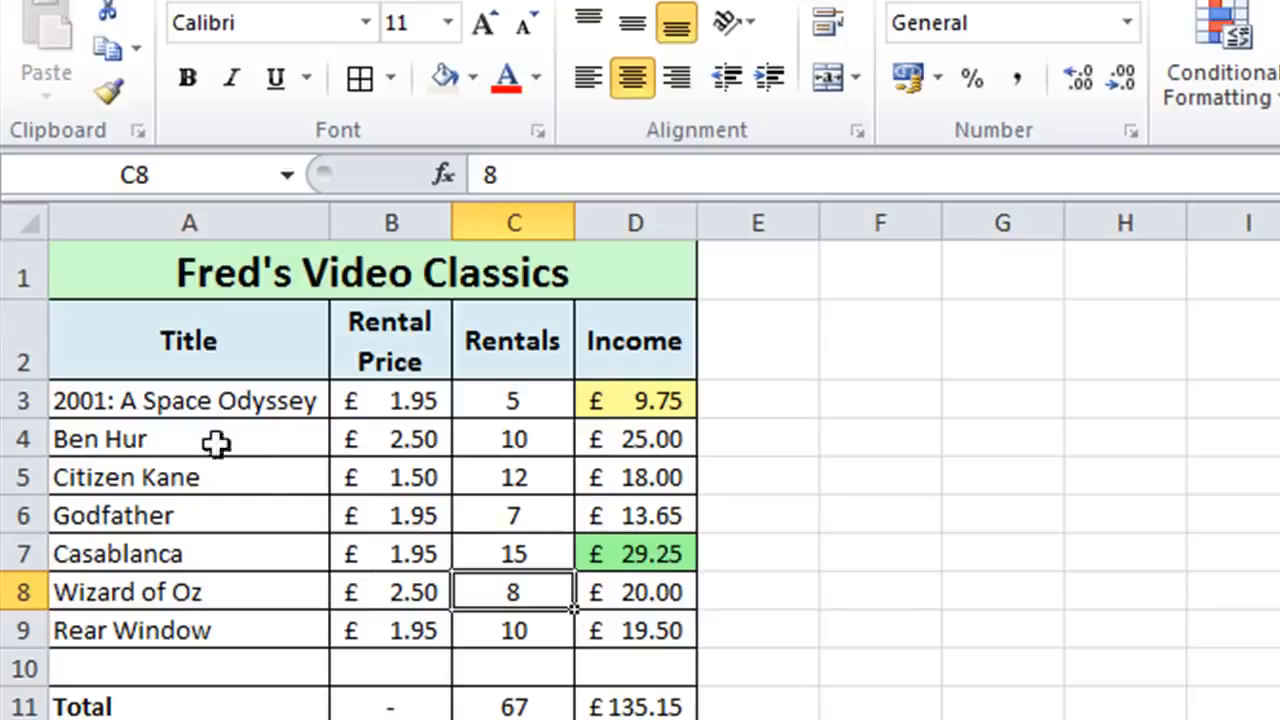
click(537, 411)
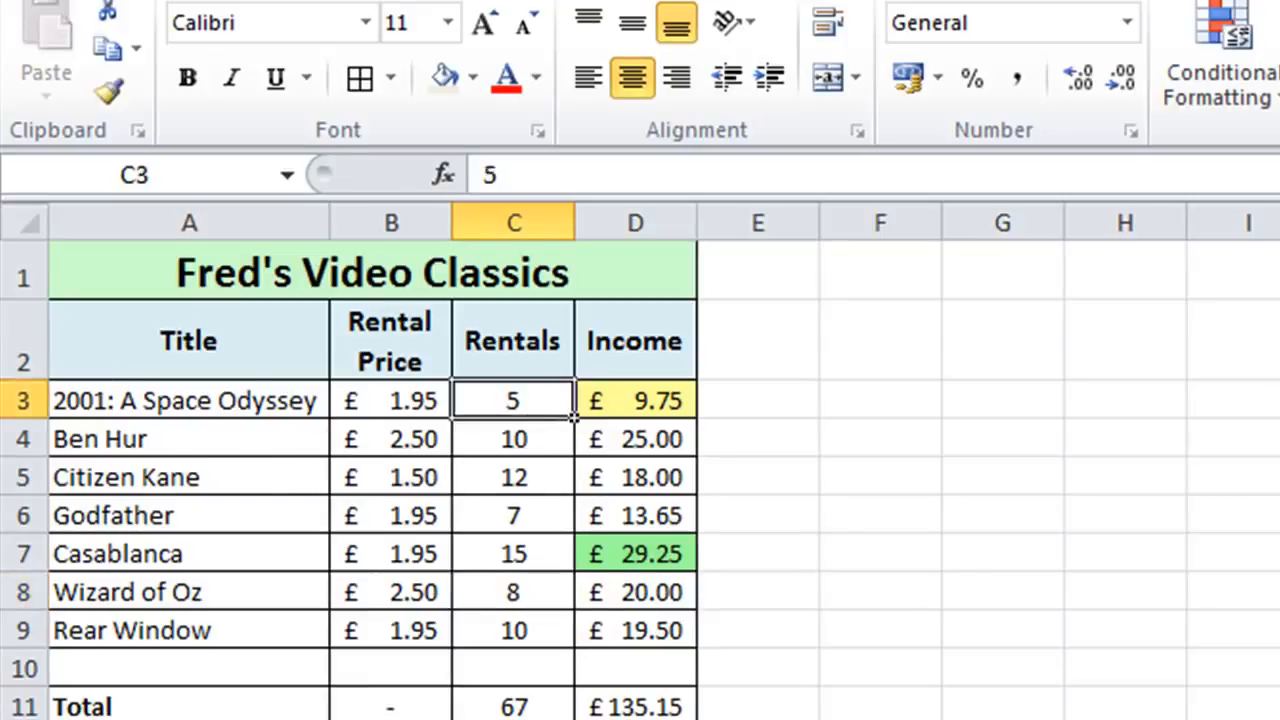
text(10)
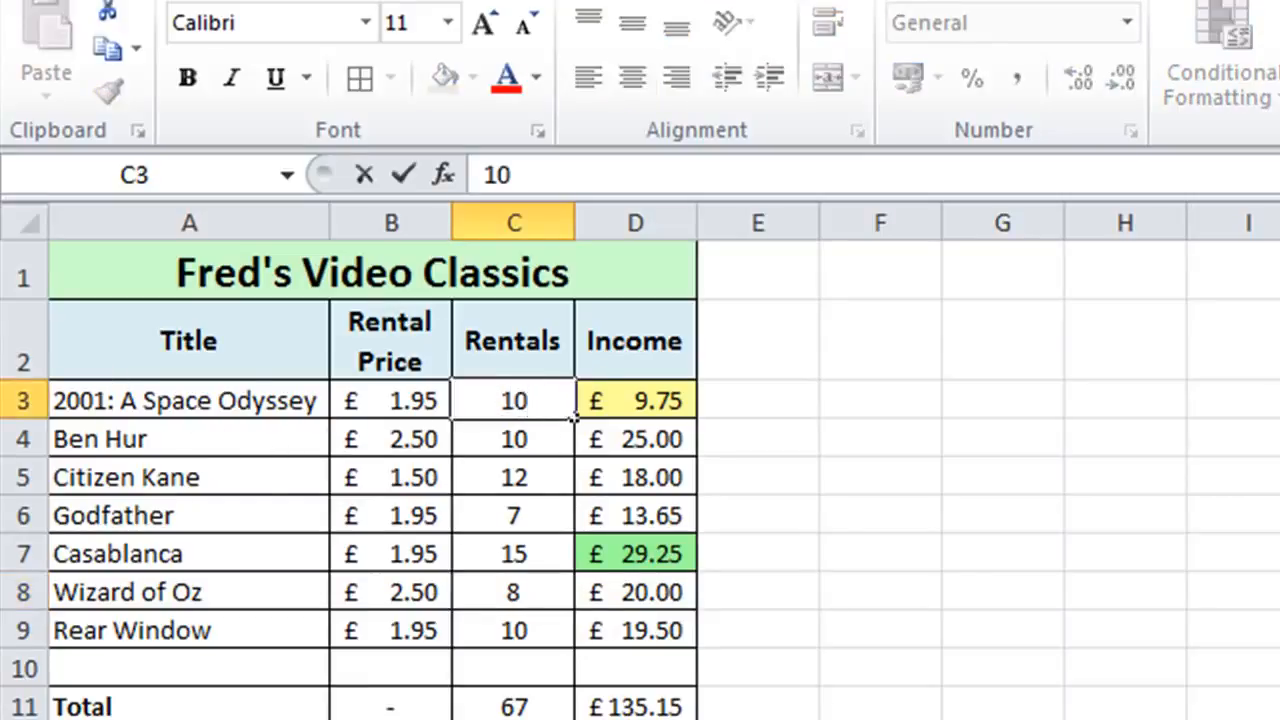
key(Return)
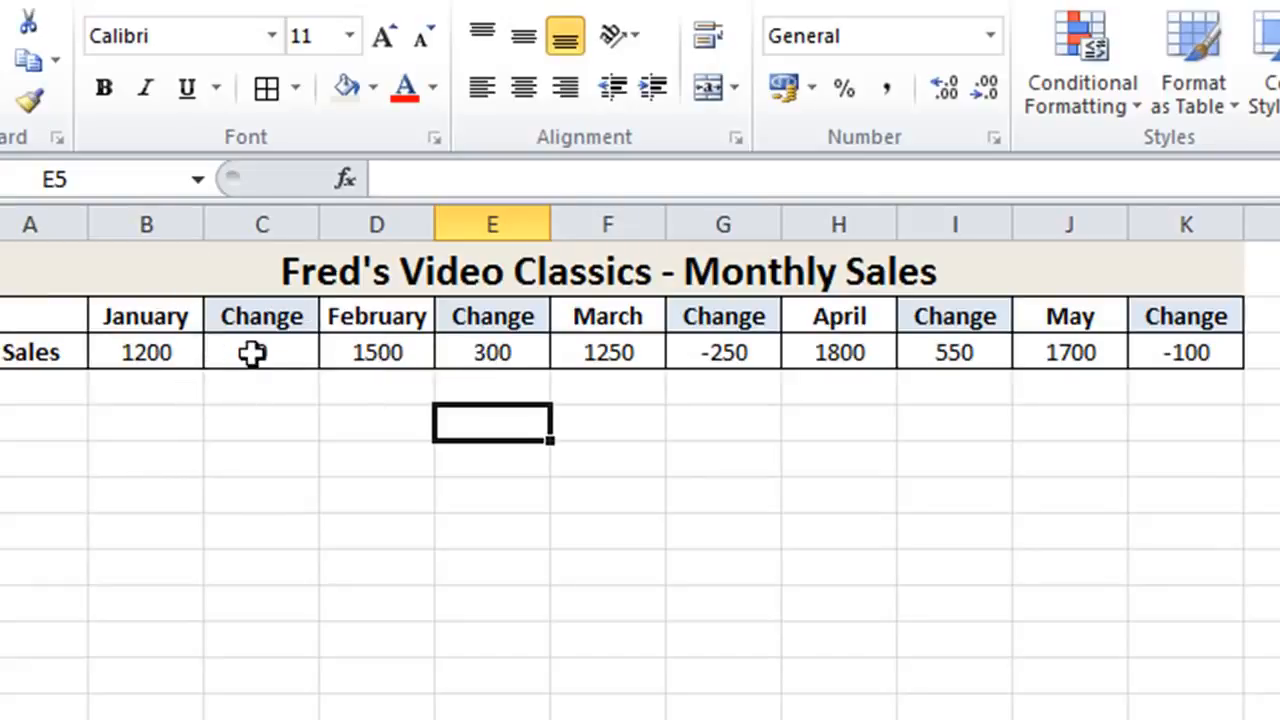
Step: Apply the 3 Arrows (Colored) icon set to the February to May Change values in E3, G3, I3 and K3, then deselect them
click(457, 352)
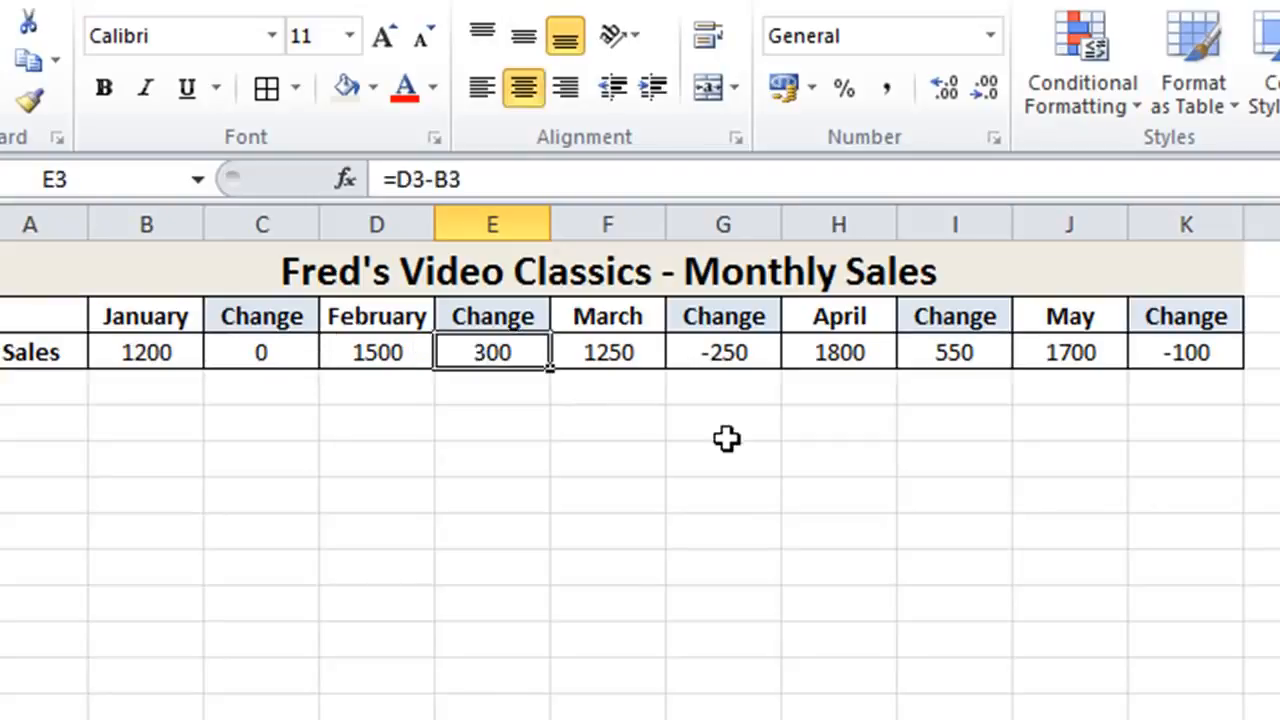
ctrl+click(760, 354)
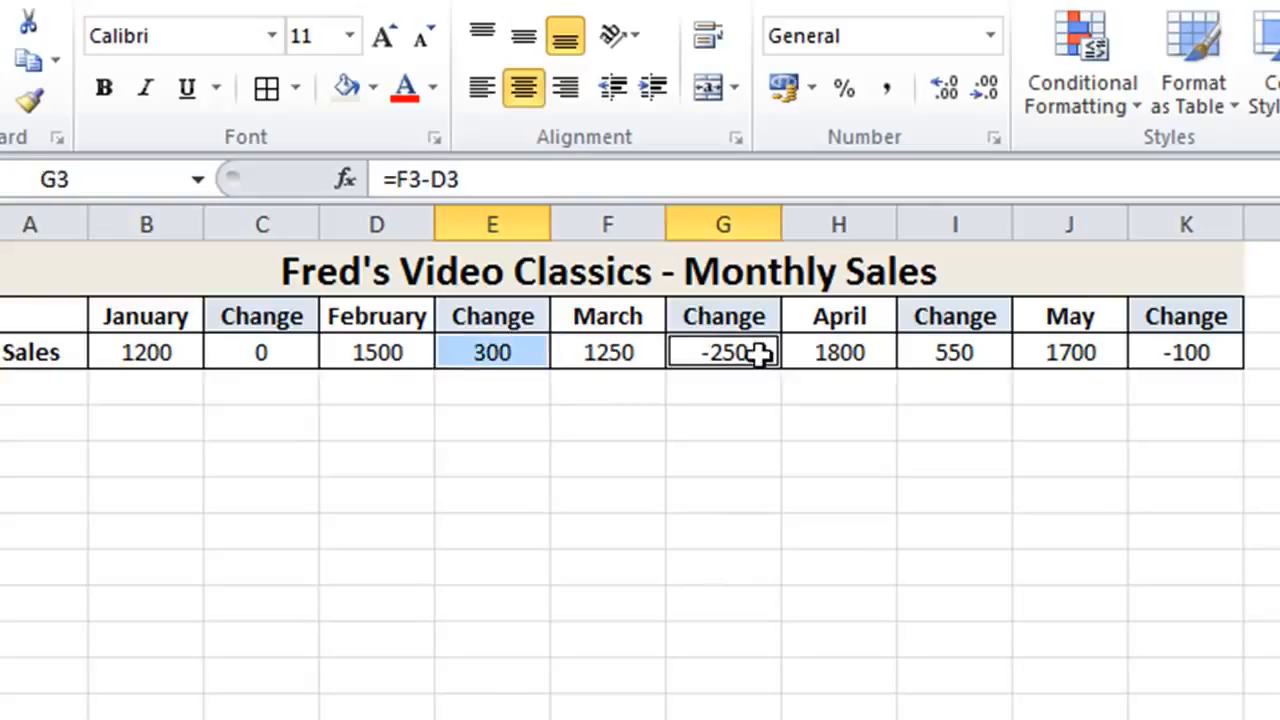
ctrl+click(958, 353)
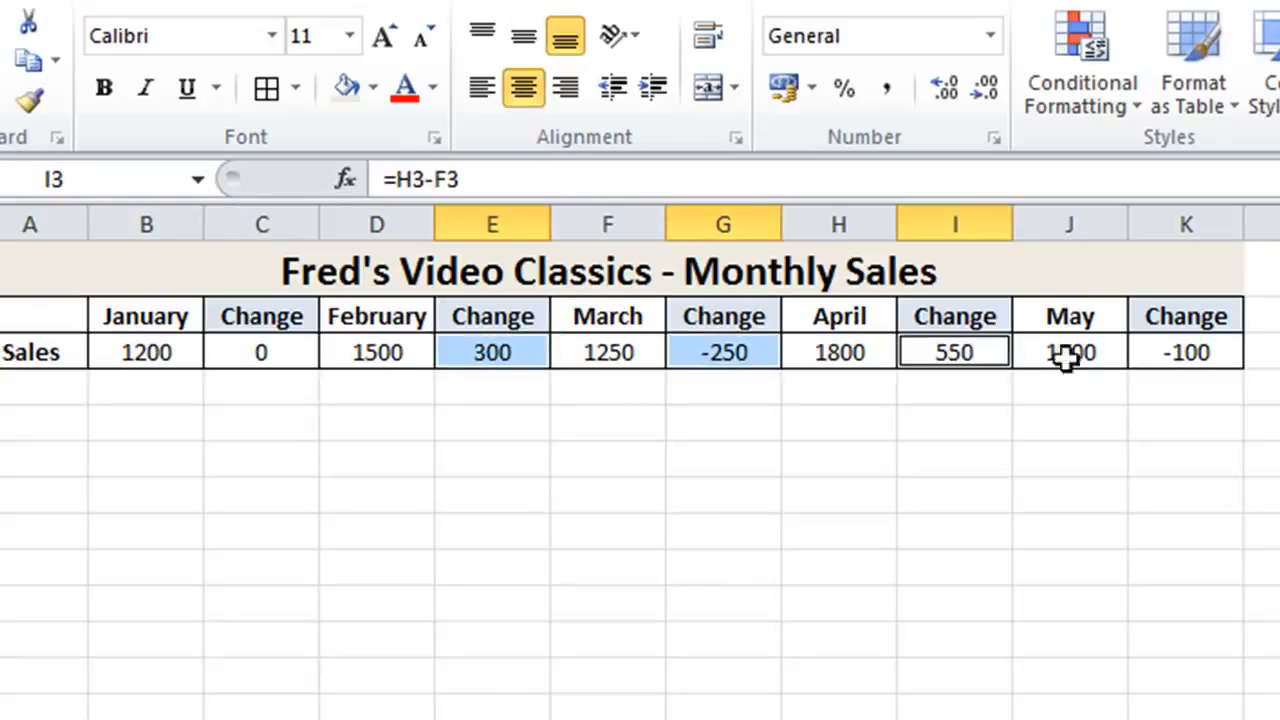
ctrl+click(1172, 355)
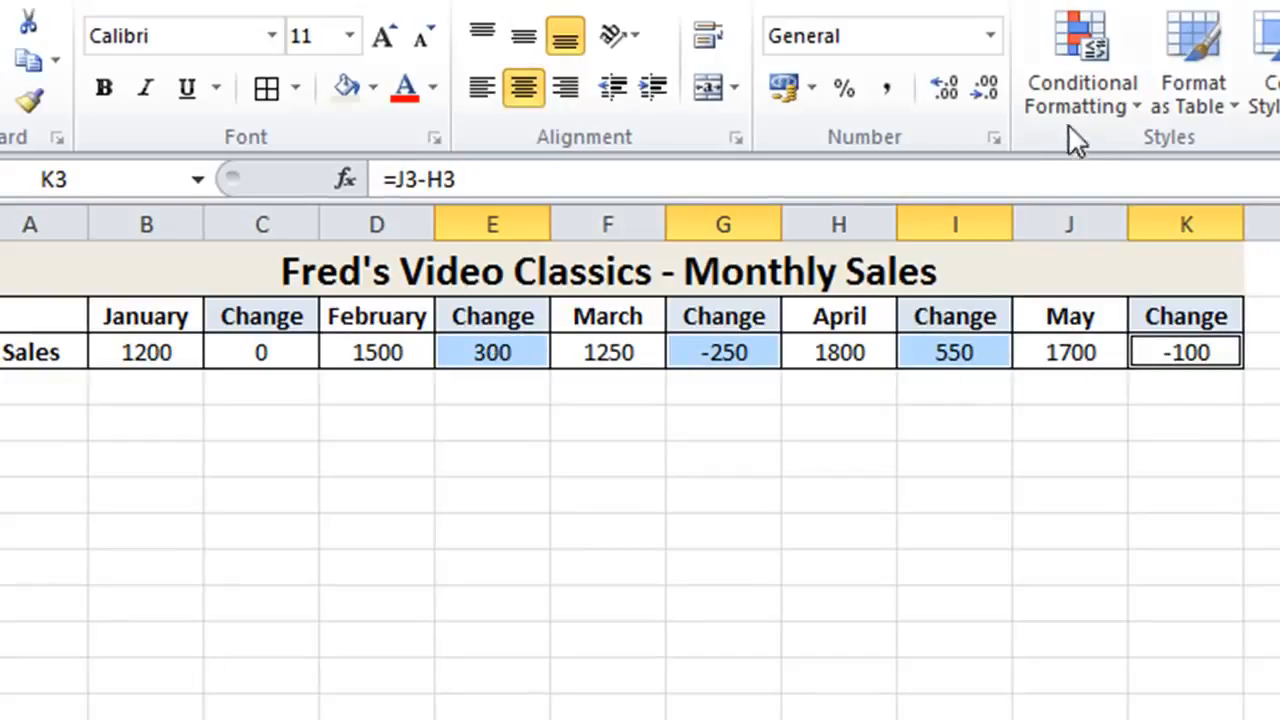
click(1100, 85)
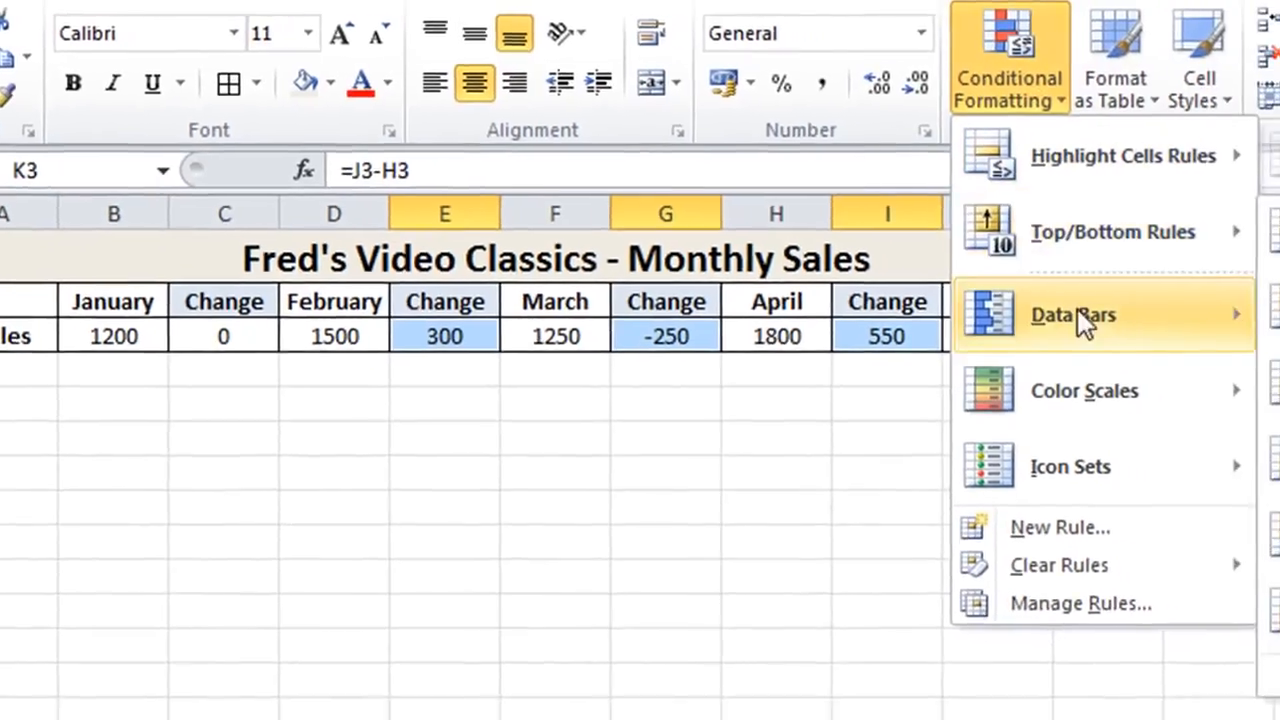
mouse_move(1075, 466)
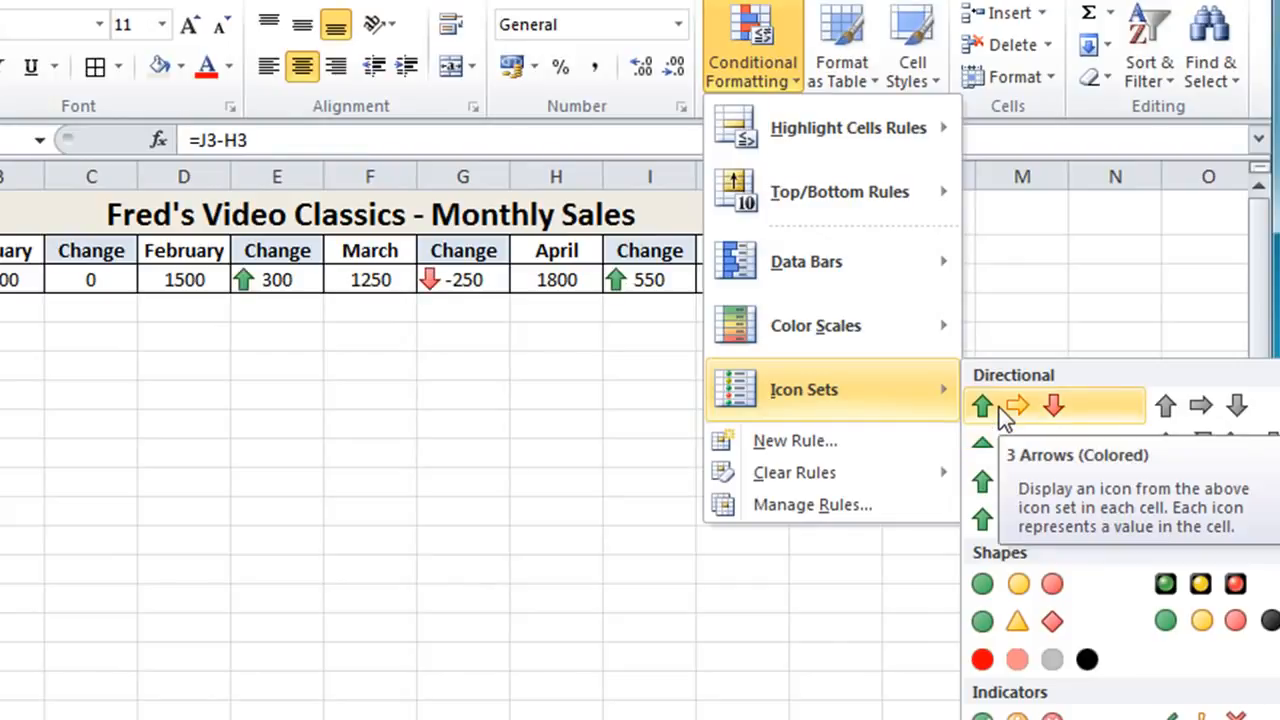
click(999, 407)
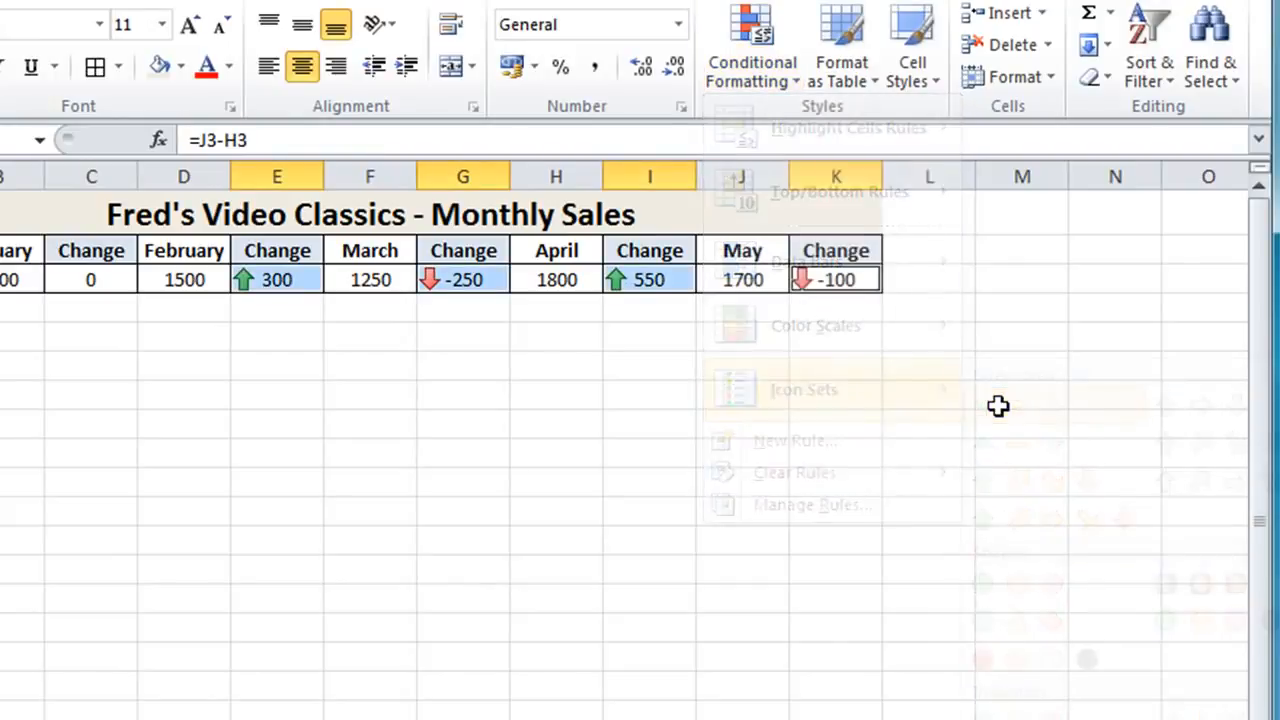
click(157, 357)
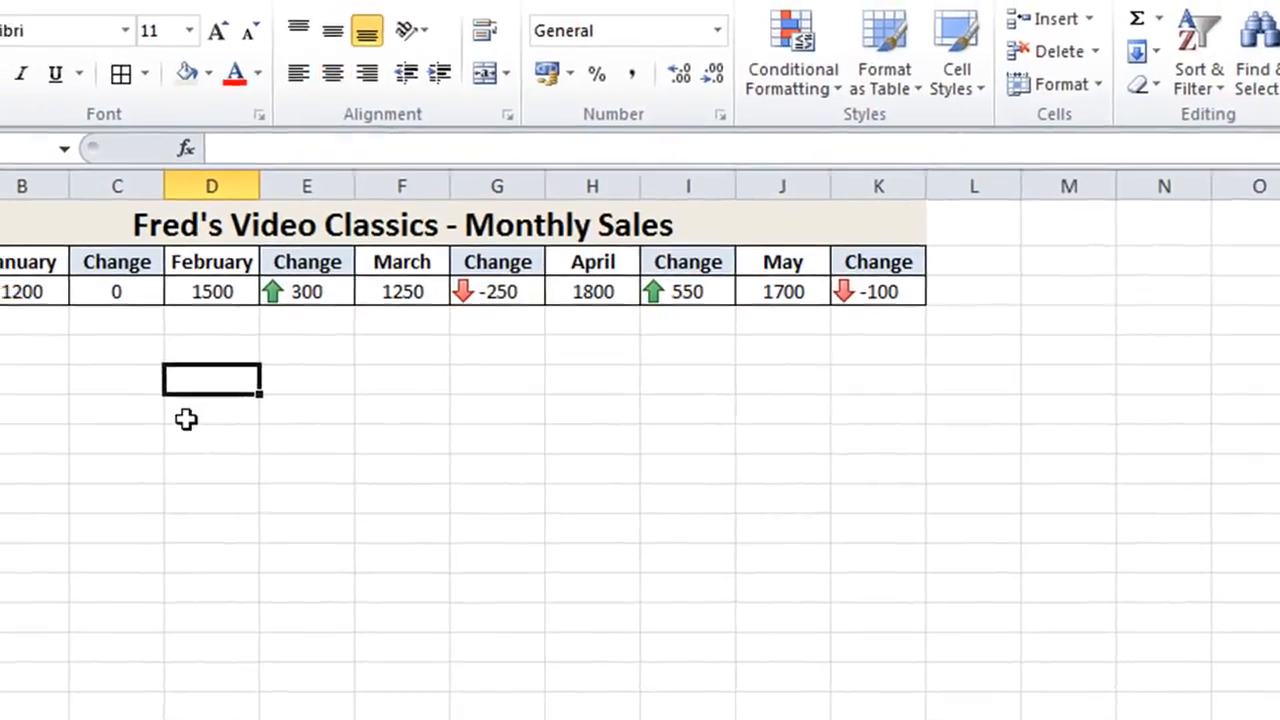